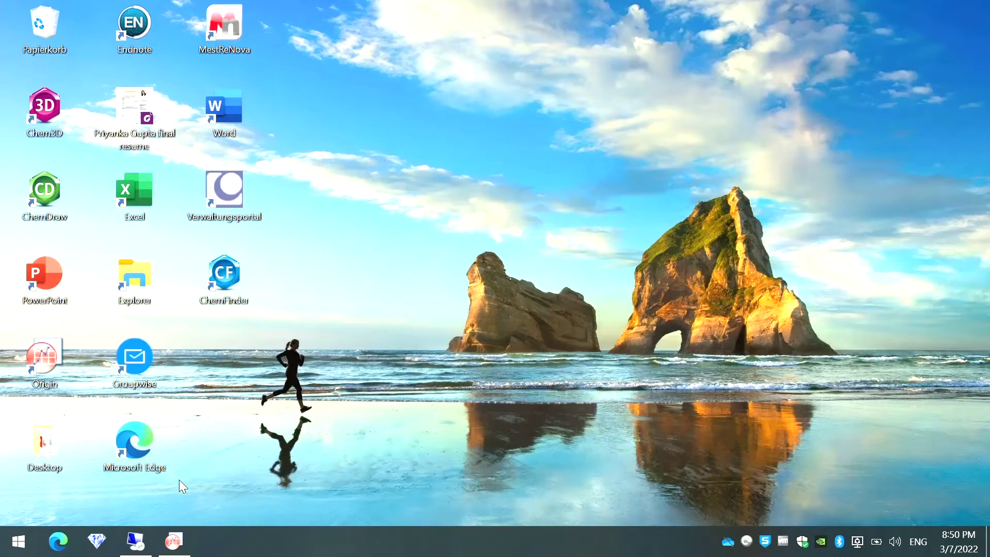
Bring up Origin 2021b with the PG3 project showing Graph3, Graph4 and Graph5.
click(175, 540)
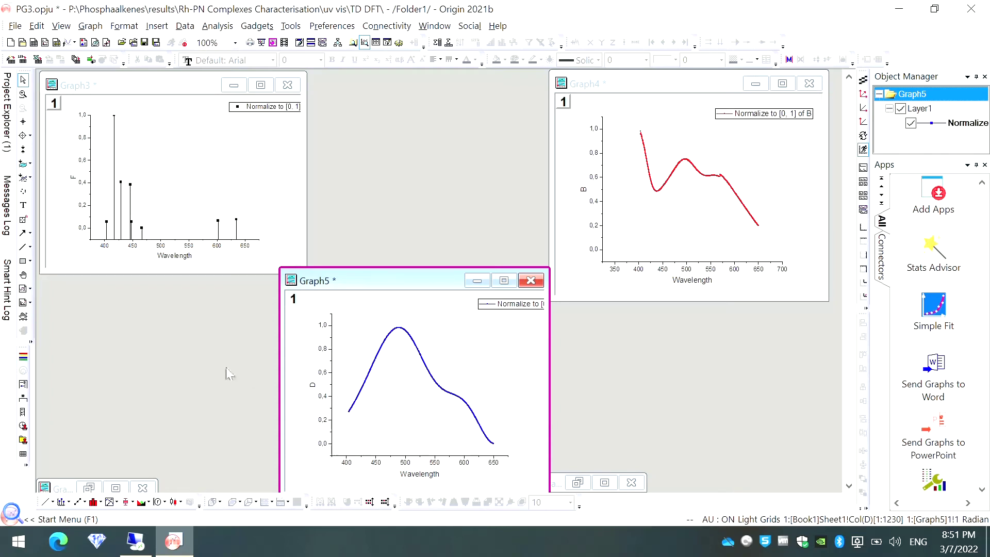
Select Graph3, Graph4 and Graph5 in Project Explorer.
mouse_move(5, 129)
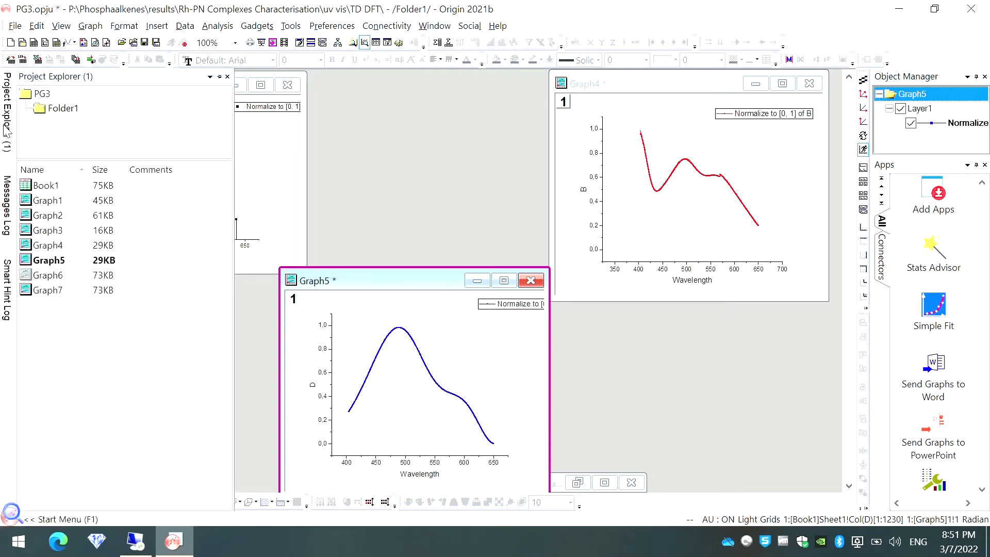
click(67, 233)
click(61, 248)
click(62, 265)
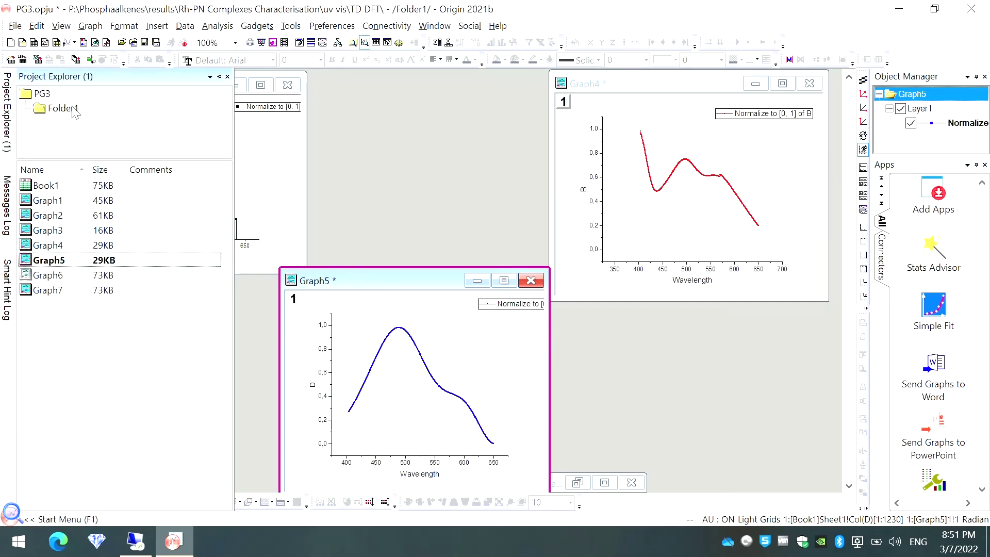
Merge the selected graphs with Merge Graph Windows into a new three-layer Graph8.
click(90, 26)
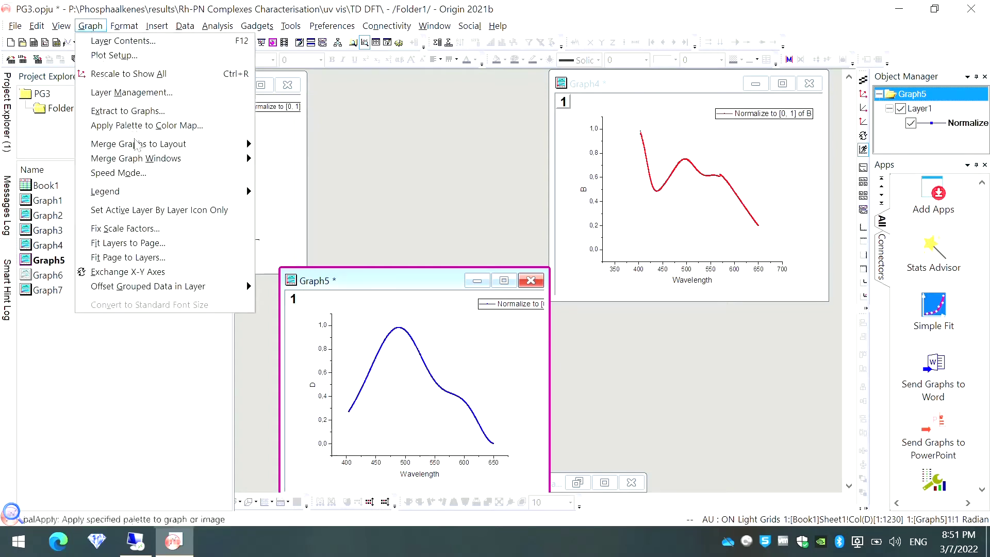
mouse_move(148, 163)
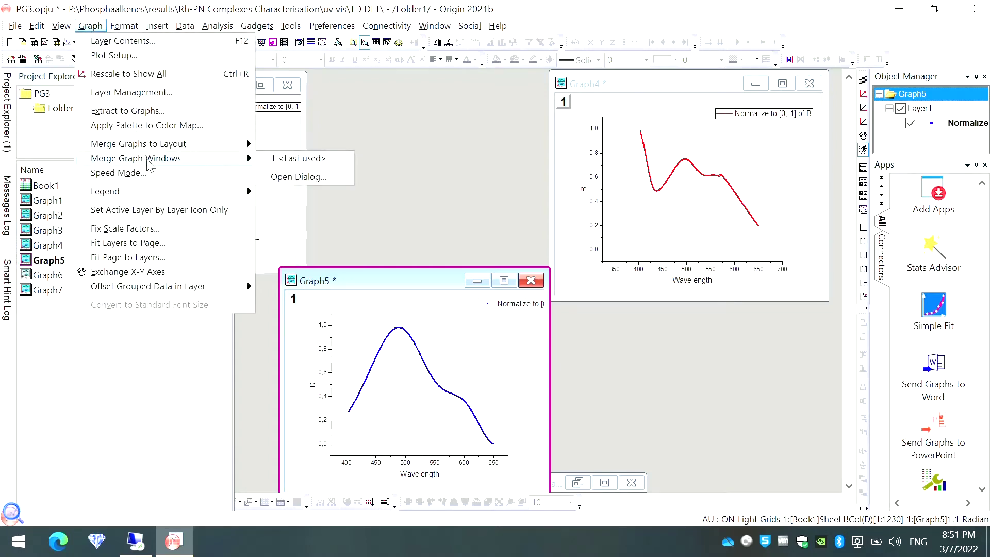
click(284, 182)
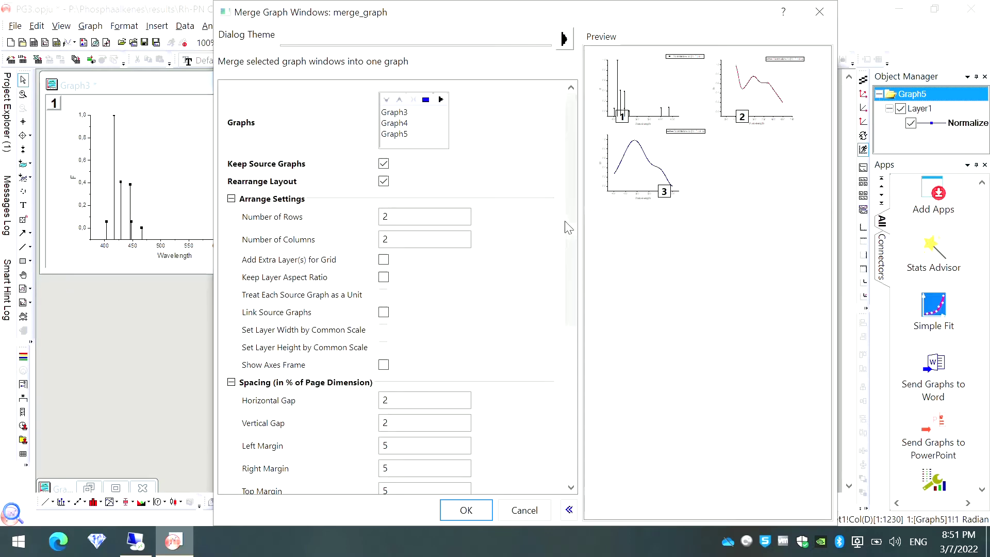
scroll(568, 227, down, 5)
click(467, 508)
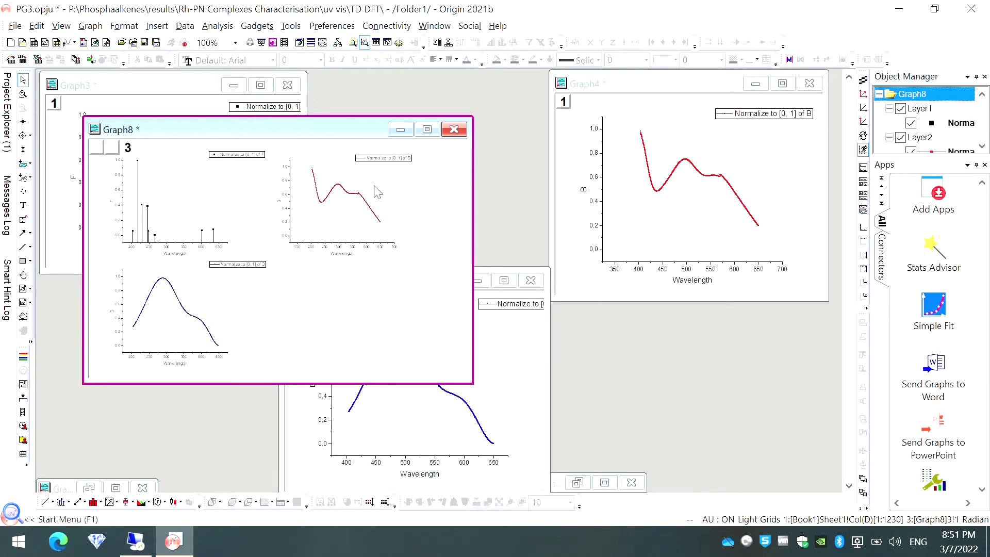
Maximize Graph8 to inspect the three panels, then go back to the separate graph windows.
click(426, 131)
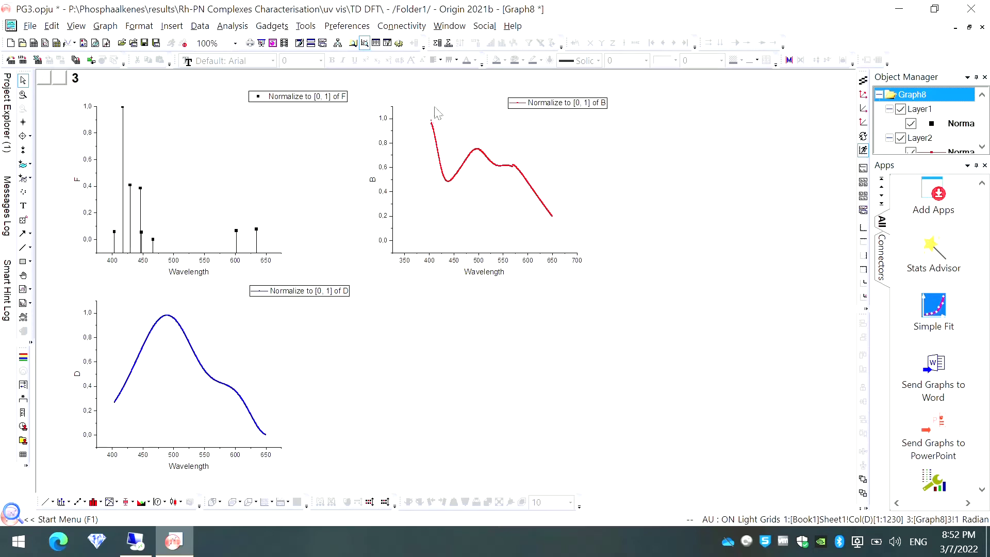
click(969, 27)
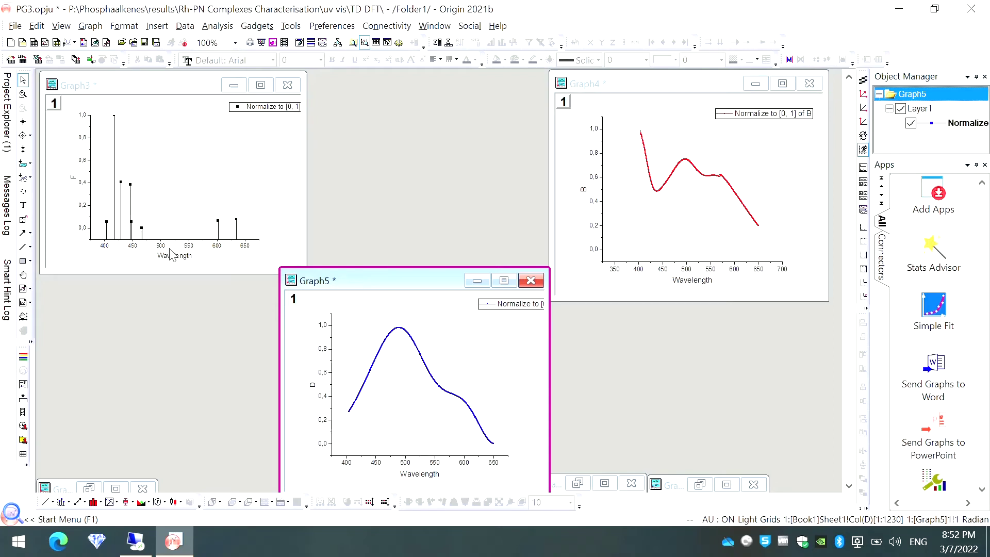
Set Graph3's x axis to run from 400 to 700.
click(174, 246)
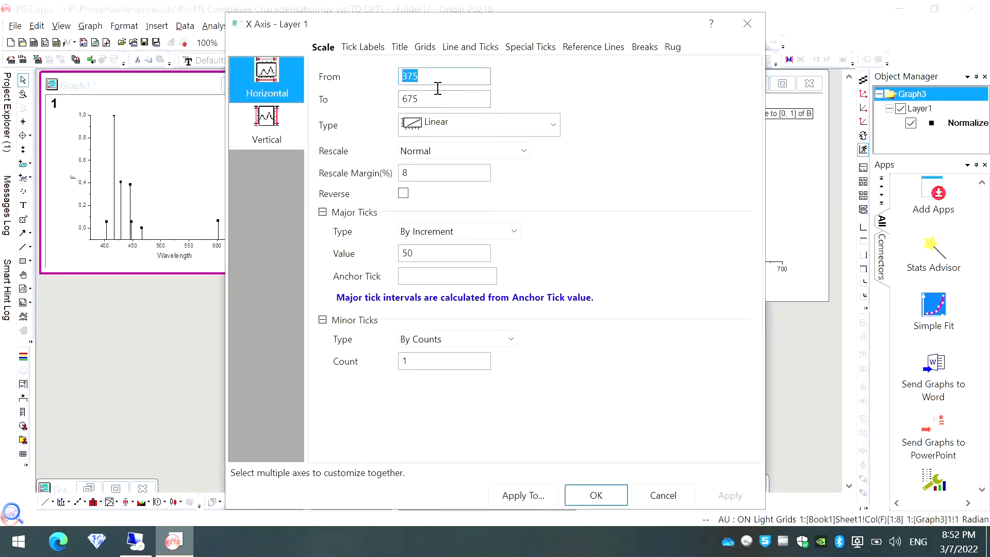
text(400)
double_click(434, 103)
text(700)
click(588, 499)
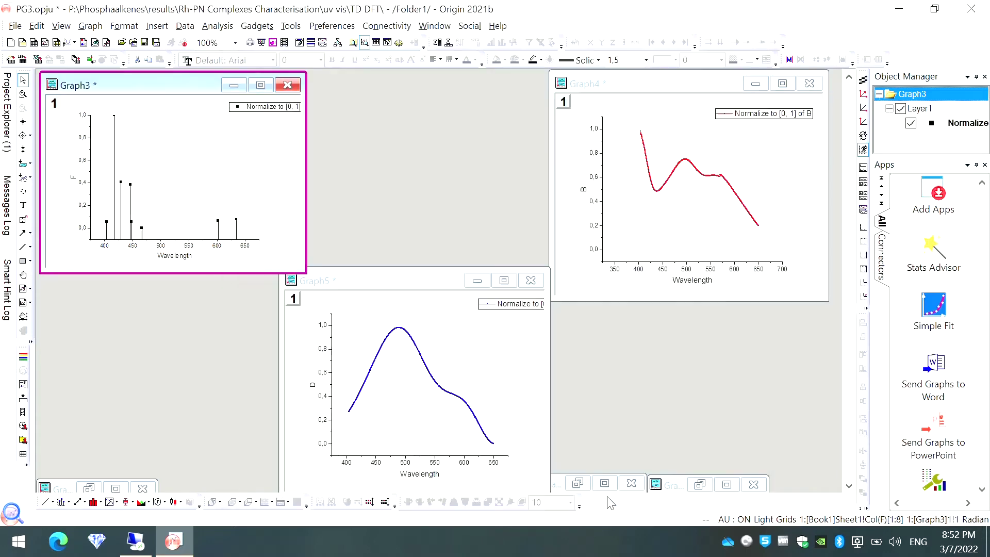
Set the x axes of Graph4 and Graph5 to 400–700.
double_click(682, 268)
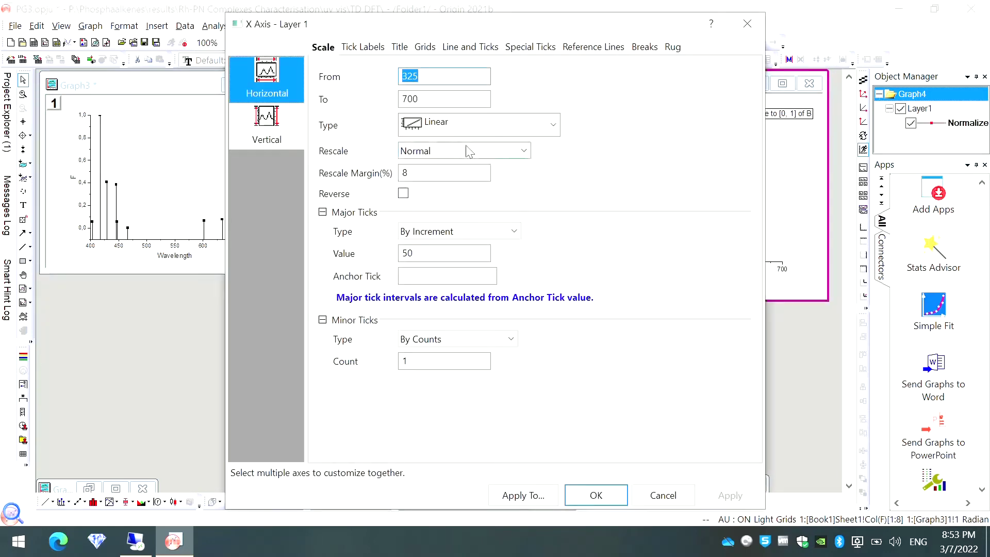
text(400)
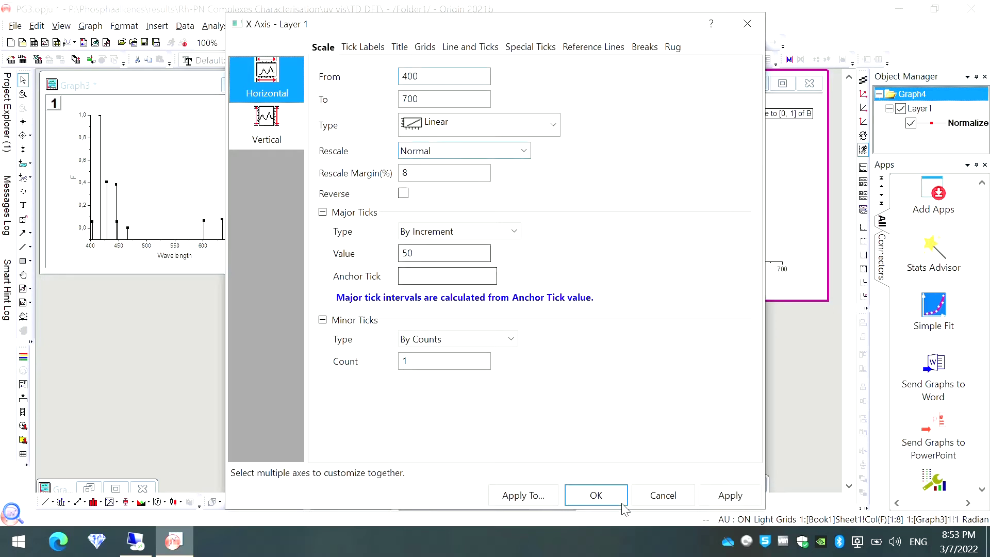
click(596, 495)
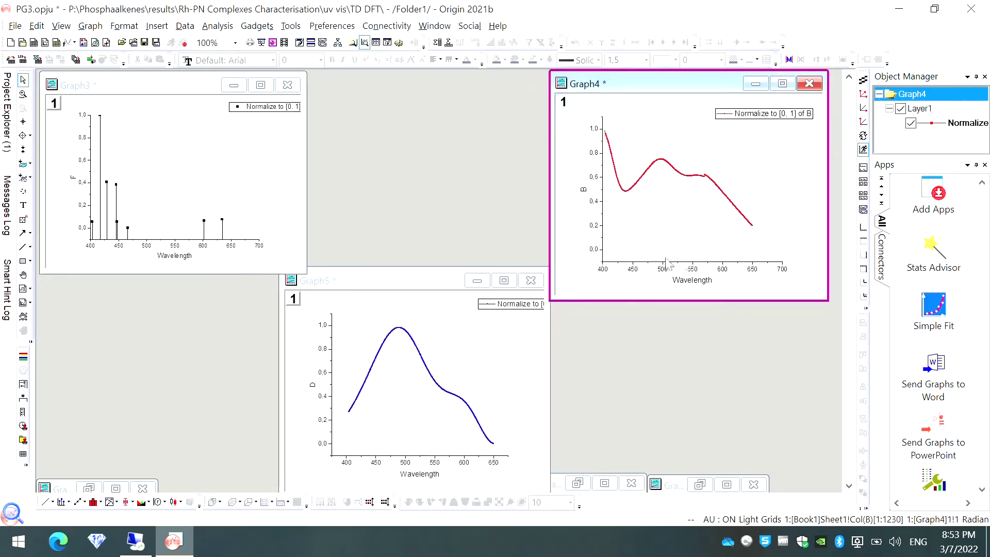
double_click(397, 456)
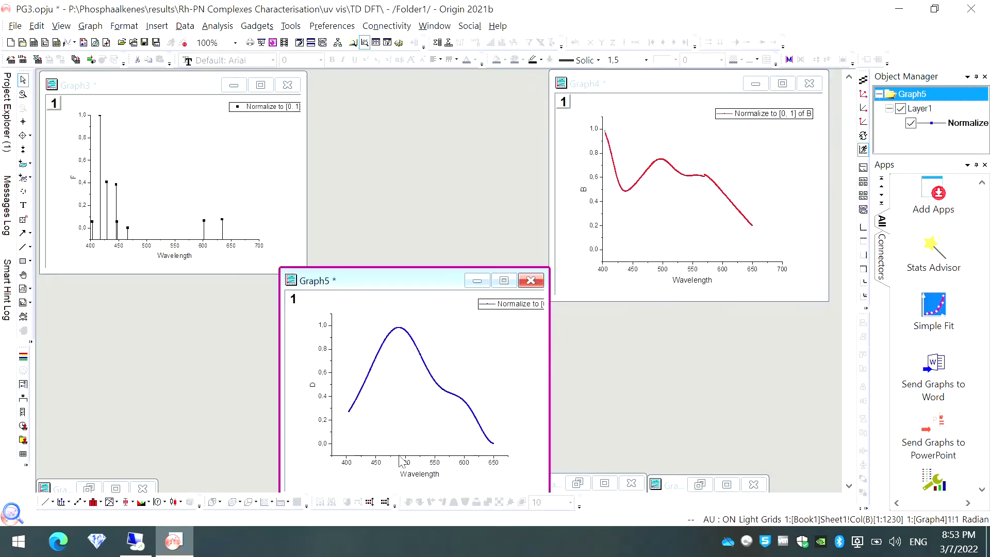
text(400)
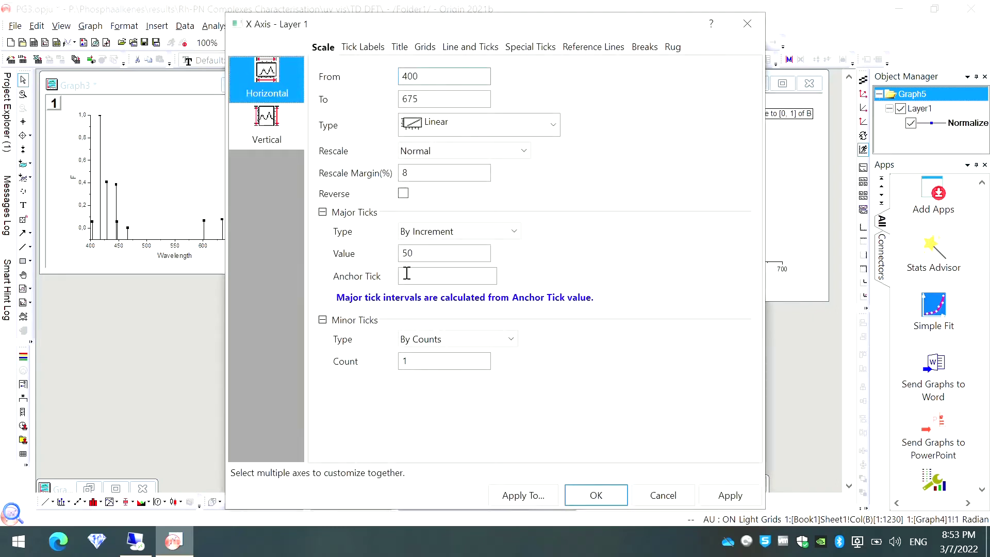
double_click(439, 102)
text(700)
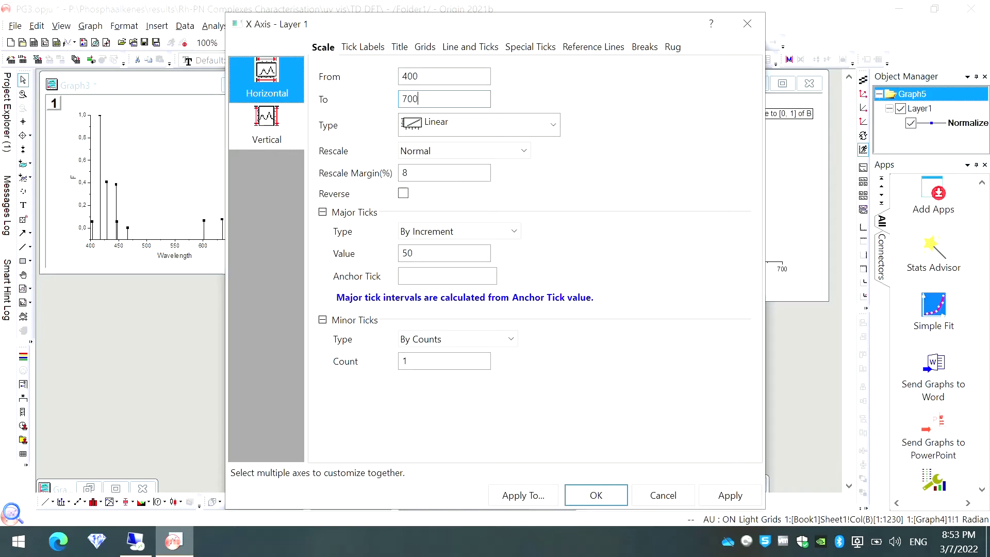
click(576, 496)
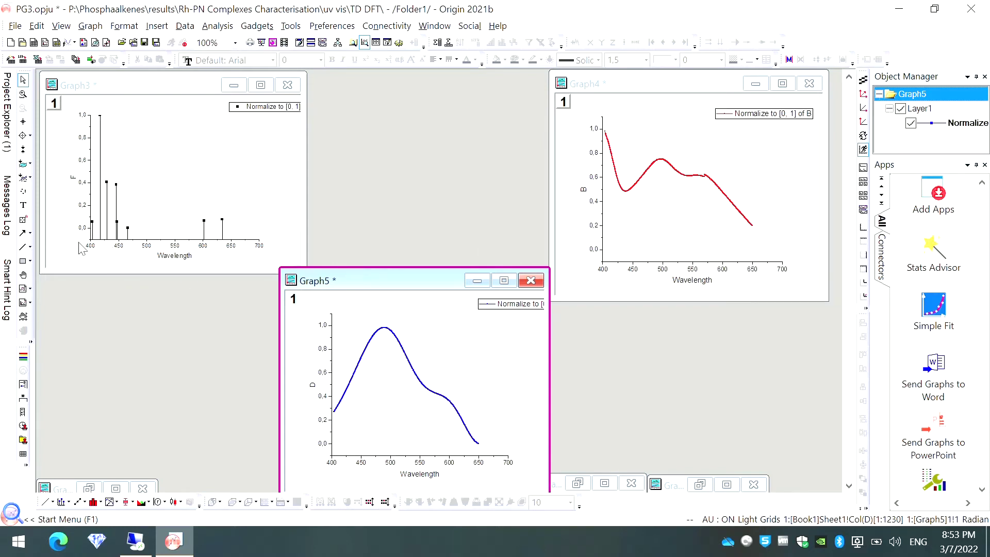
Review Graph3's y-axis scale and confirm it unchanged.
click(93, 156)
double_click(93, 156)
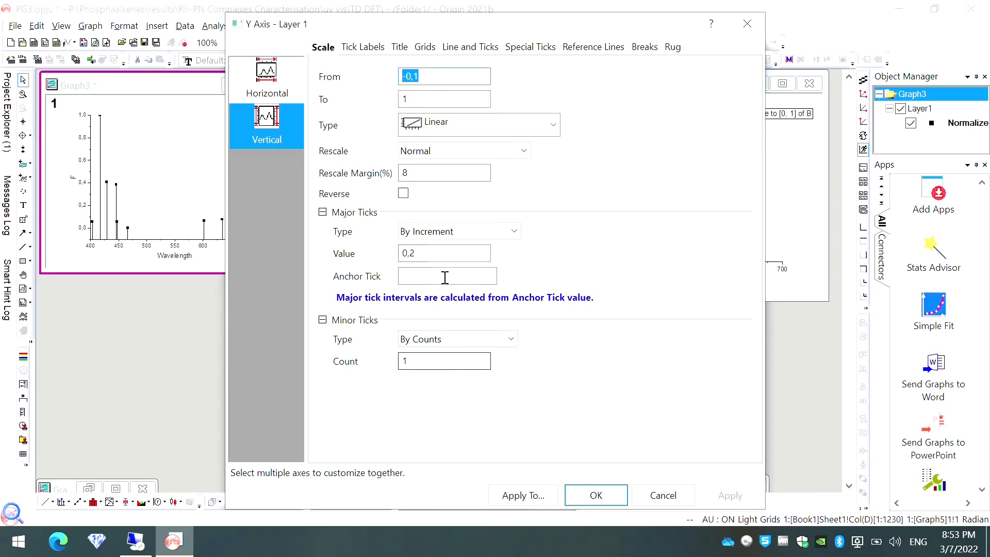
click(598, 499)
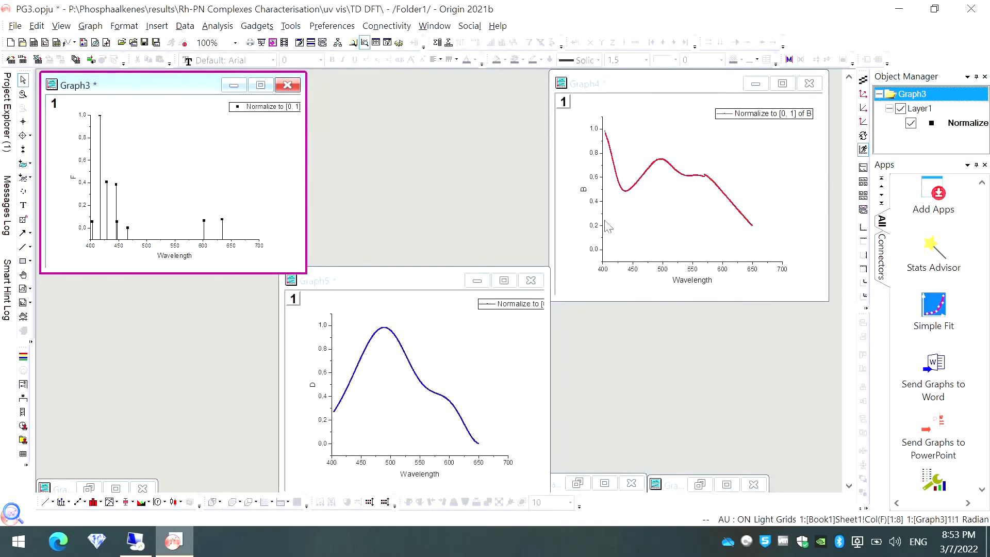
Set Graph4's y-axis upper limit to 1, giving a -0.1 to 1 range.
click(601, 227)
double_click(600, 227)
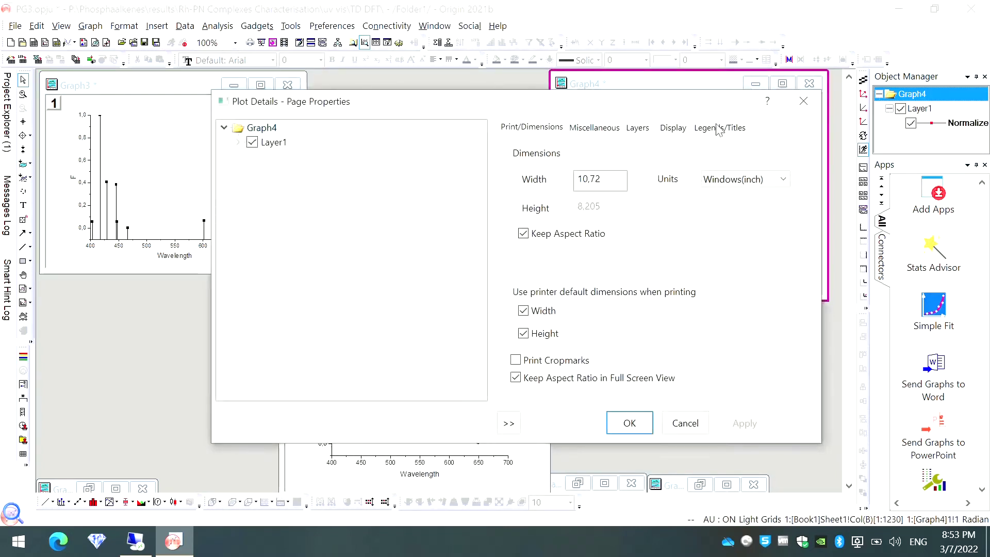
click(804, 100)
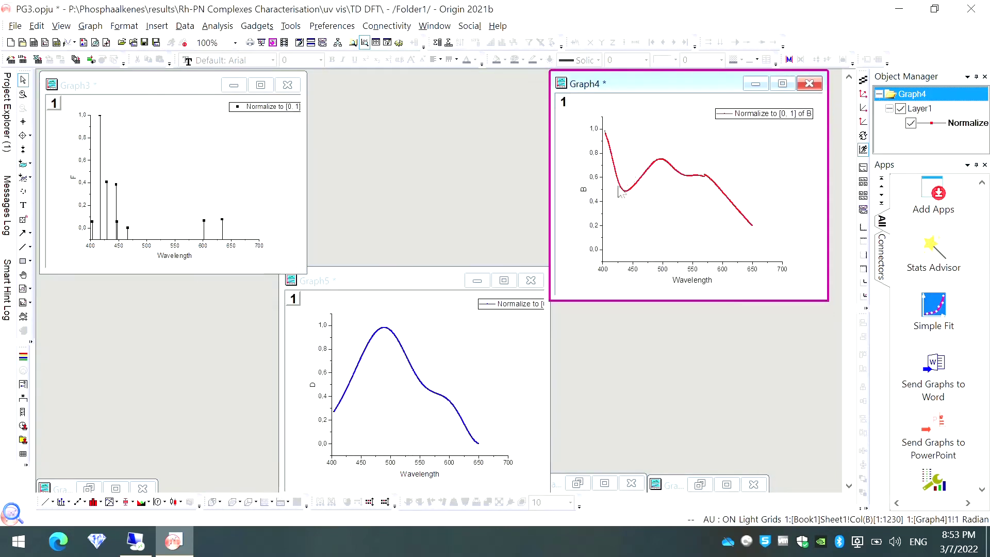
double_click(602, 219)
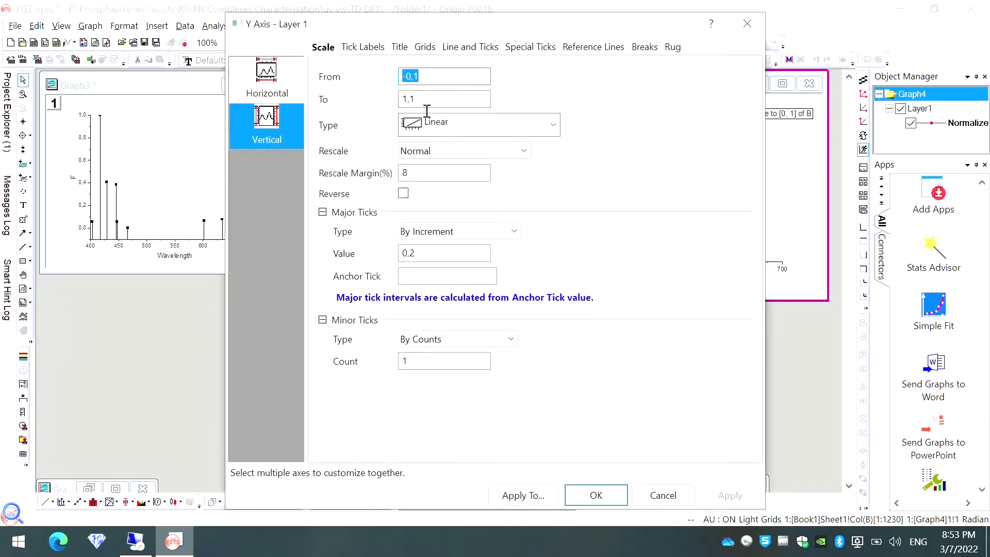
key(Tab)
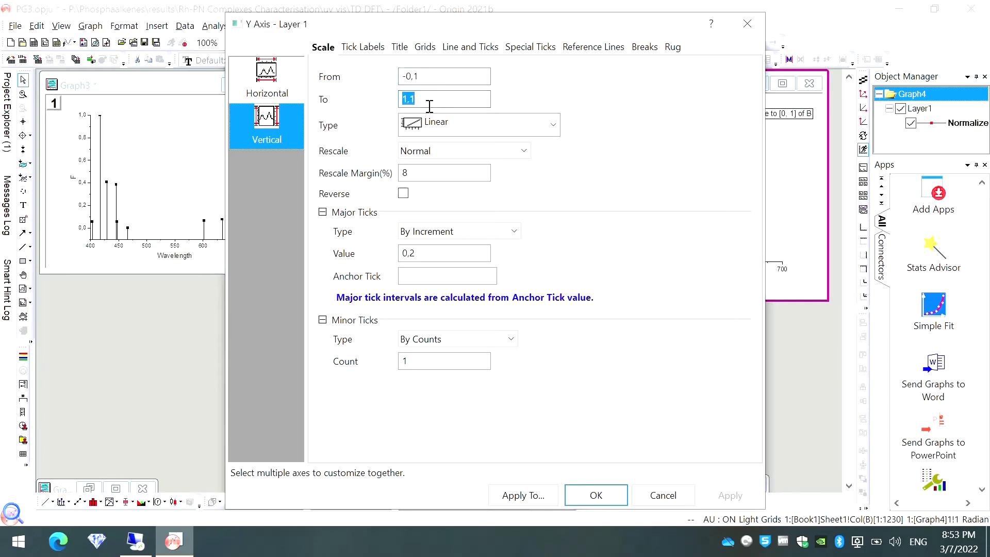
text(1)
key(Tab)
key(Tab)
key(Tab)
key(Tab)
key(Tab)
key(Tab)
key(Tab)
key(Tab)
key(Tab)
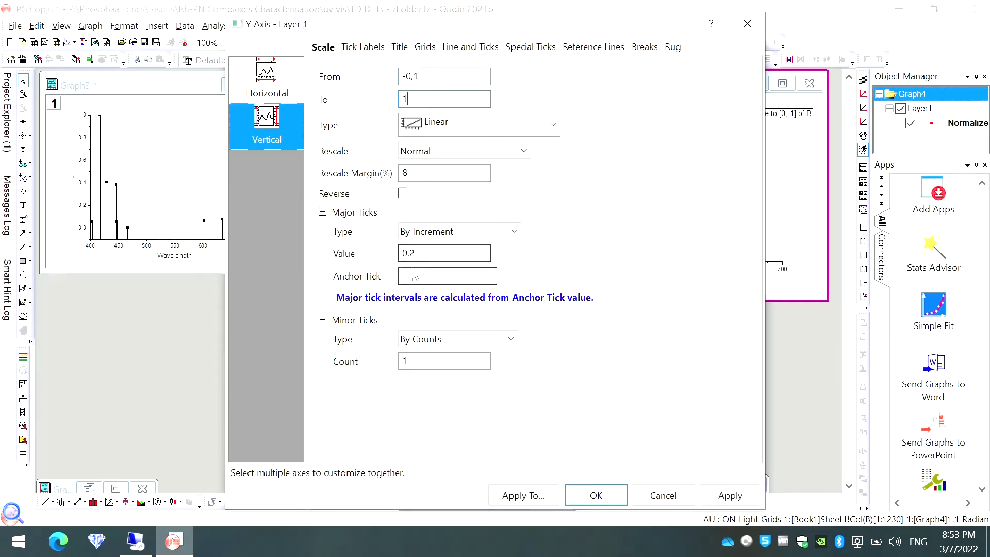
key(Tab)
key(Return)
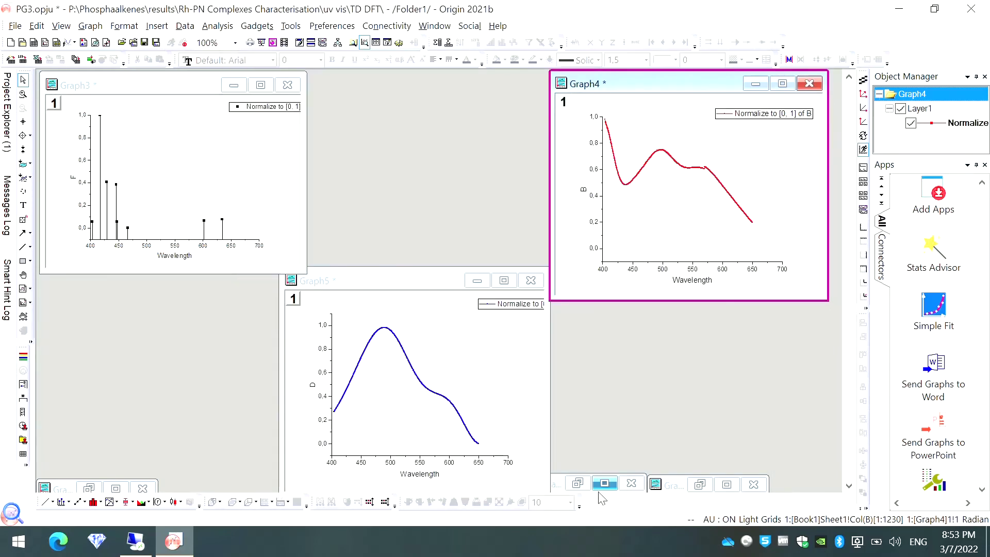
Set Graph5's y-axis upper limit to 1 as well.
click(332, 361)
double_click(332, 361)
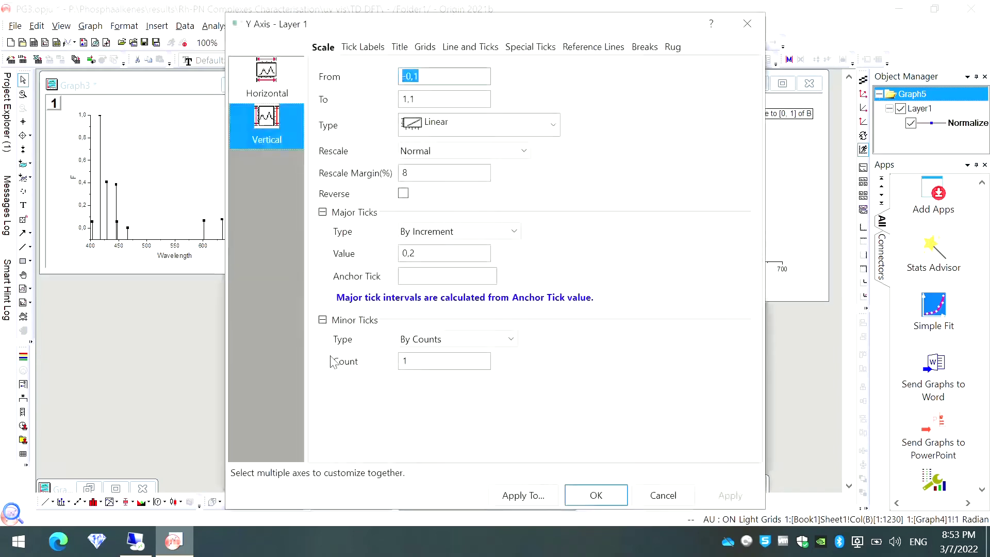
double_click(429, 101)
text(1)
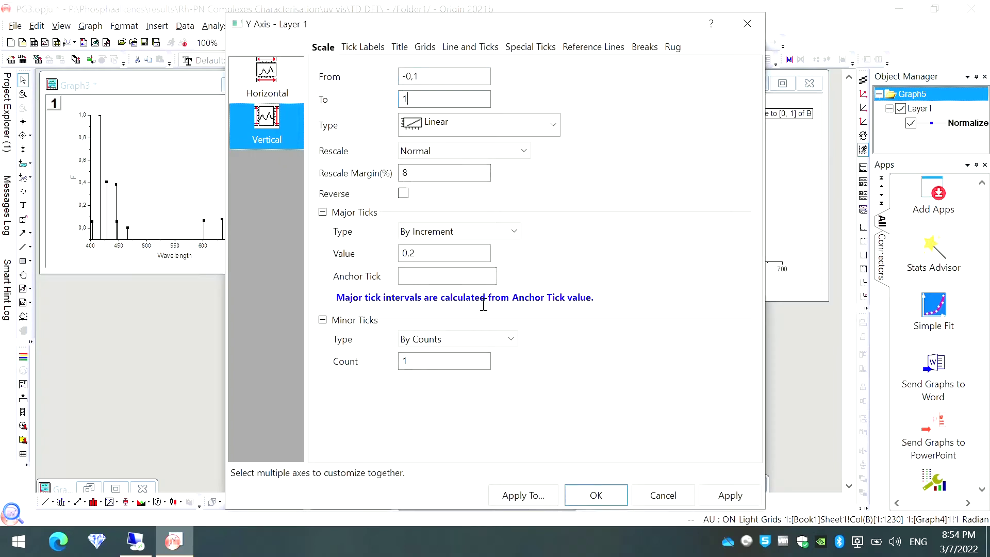
click(614, 496)
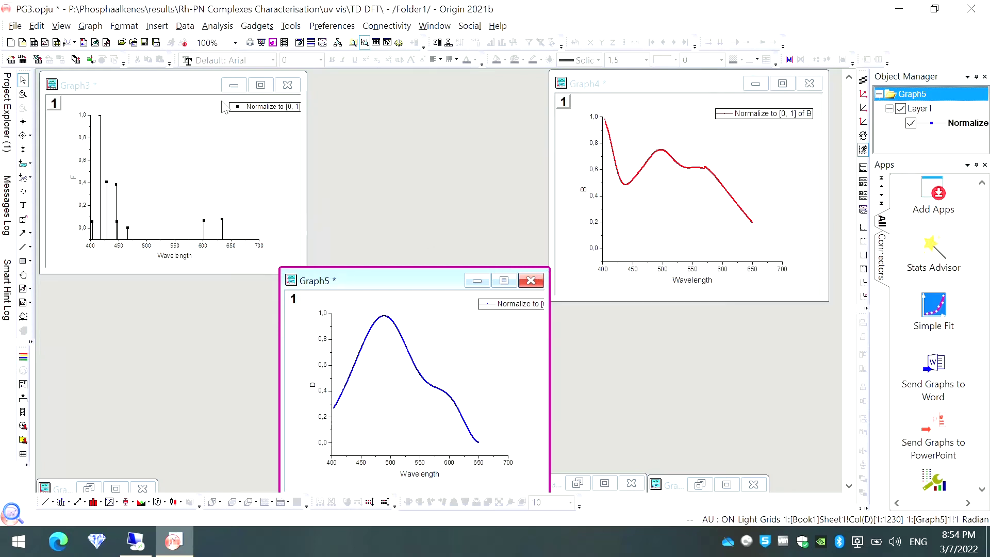
Select Graph3 through Graph5 and open the Merge Graph Windows dialog at the rows setting.
mouse_move(7, 132)
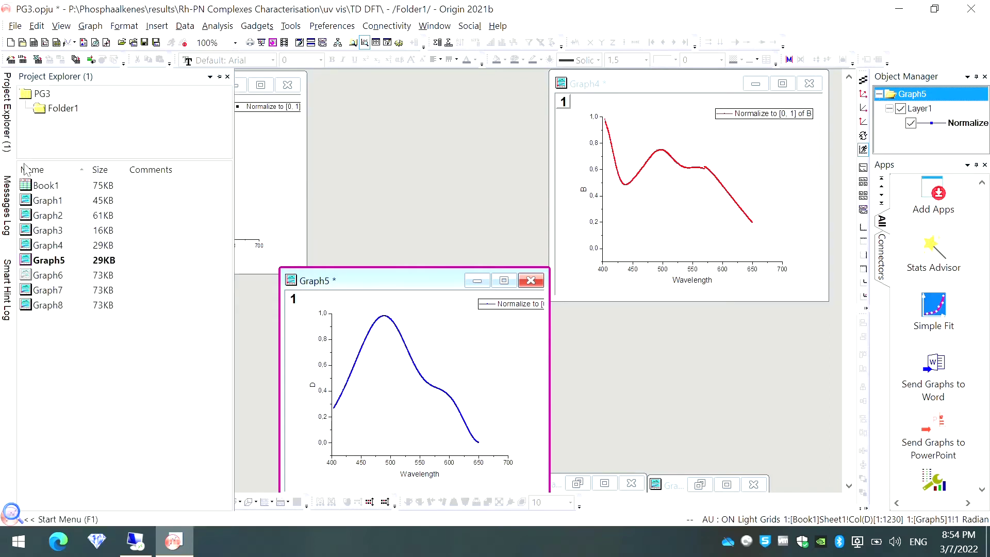
click(66, 236)
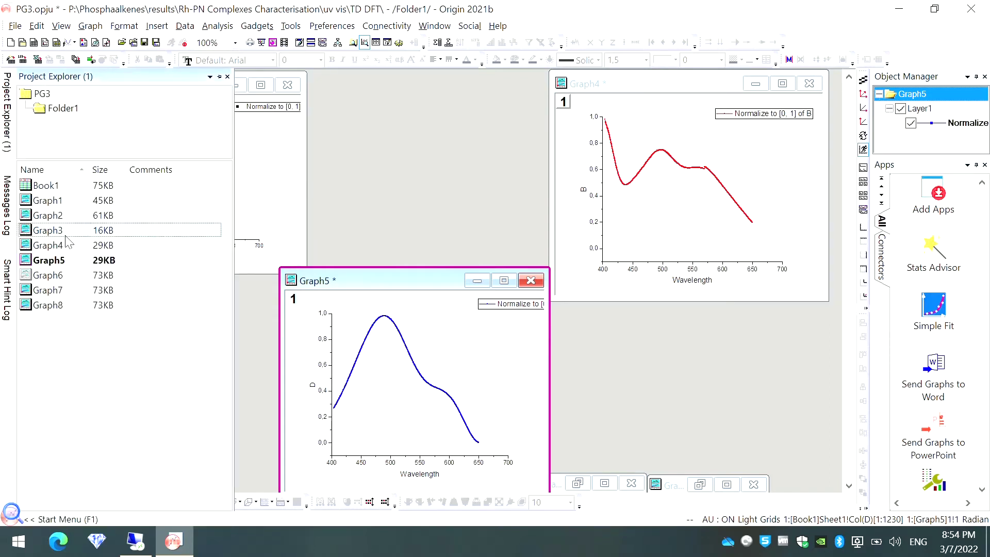
key(Down)
click(66, 264)
click(93, 28)
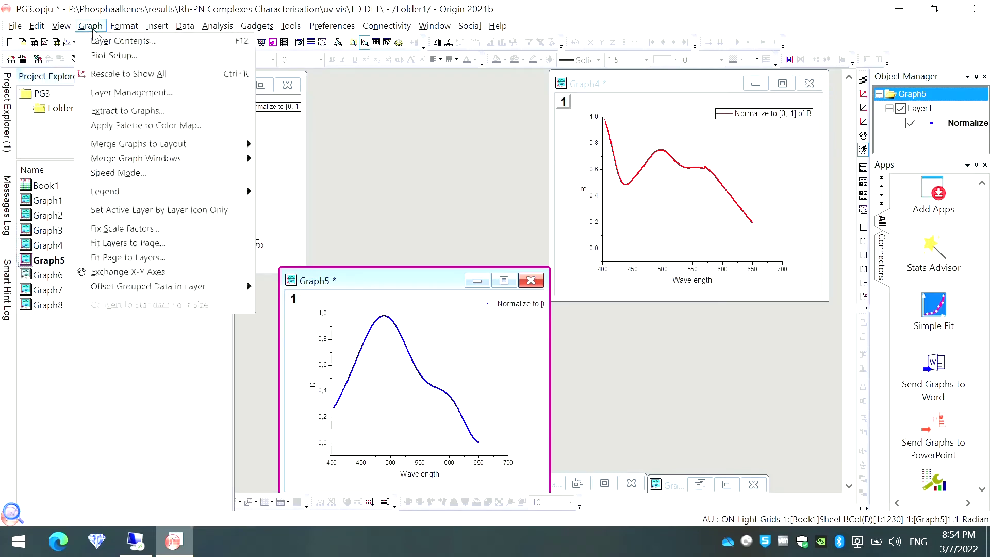
mouse_move(155, 160)
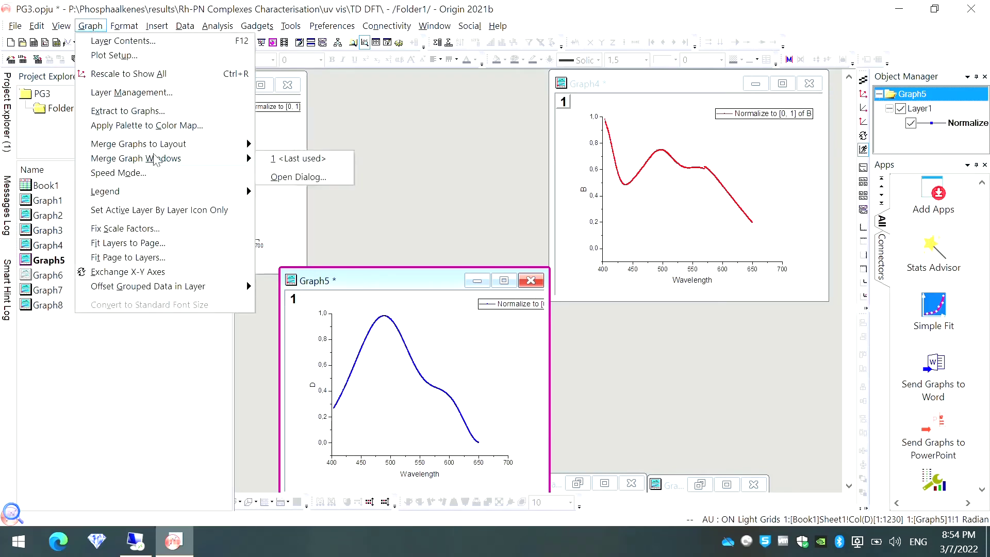
click(287, 178)
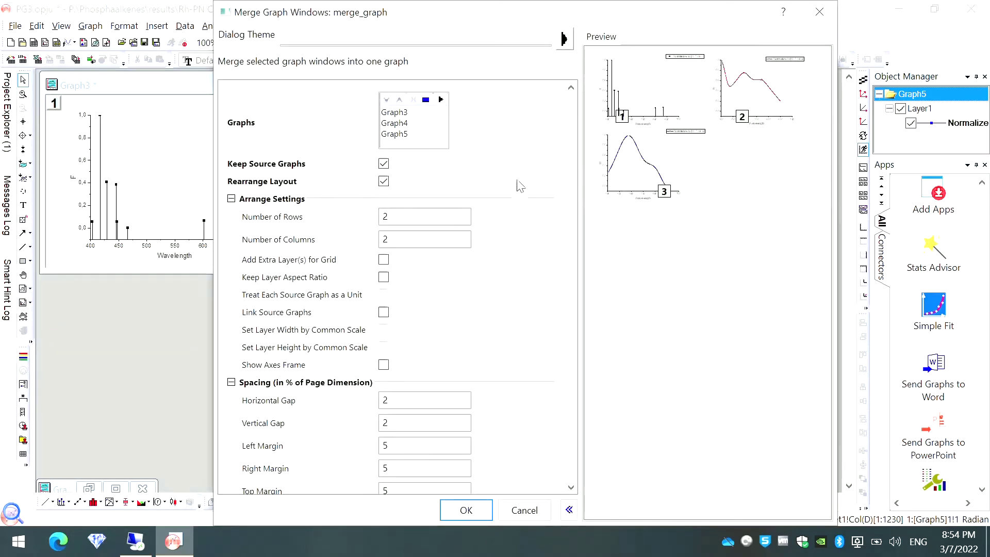
click(427, 217)
Merge with 1 row, 1 column and Landscape orientation to create Graph9.
click(400, 228)
text(1)
click(396, 247)
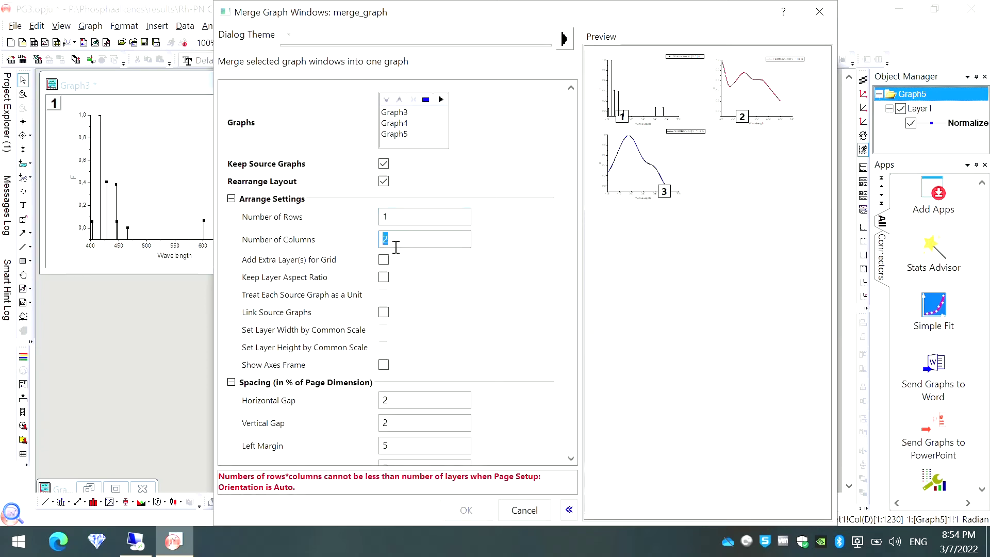
text(1)
drag(573, 232, 573, 366)
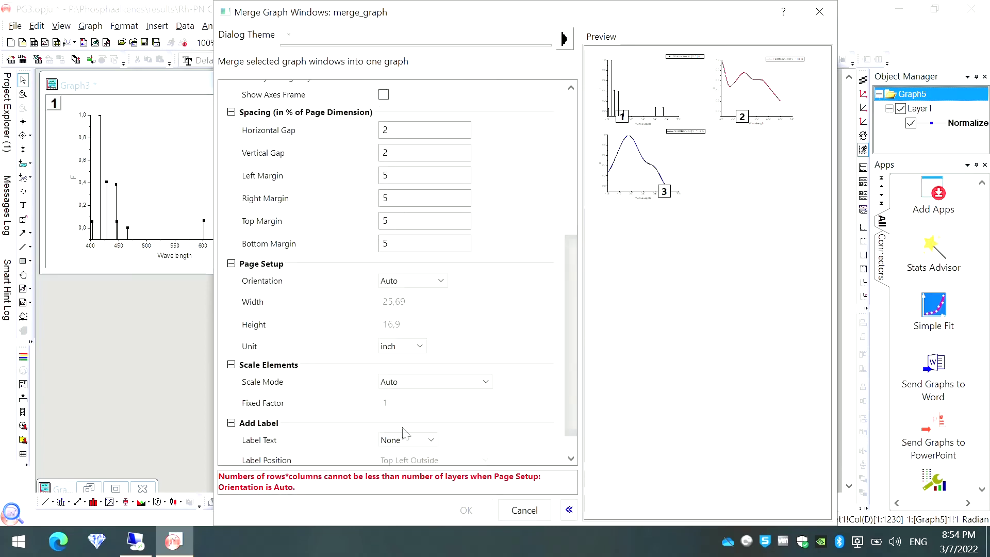
click(405, 281)
click(401, 305)
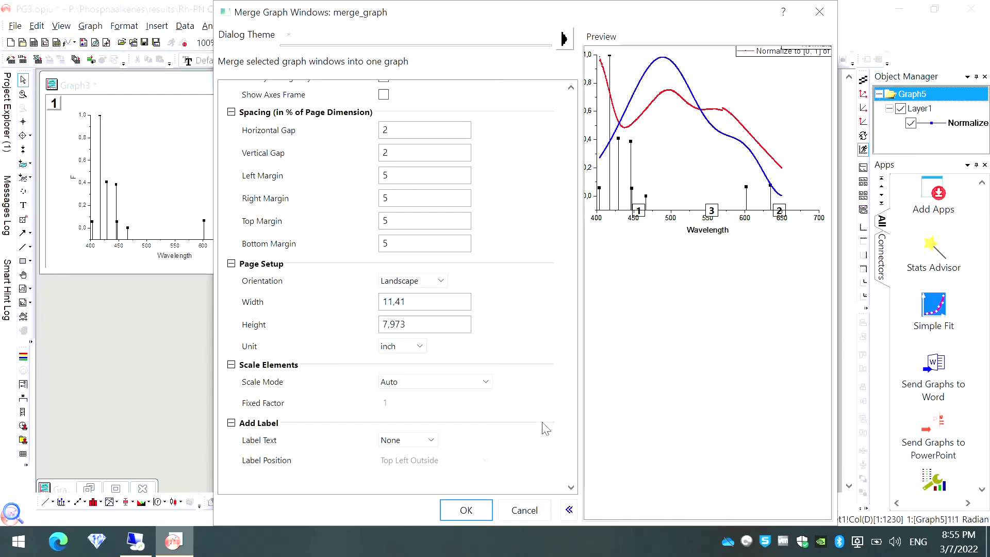
click(467, 511)
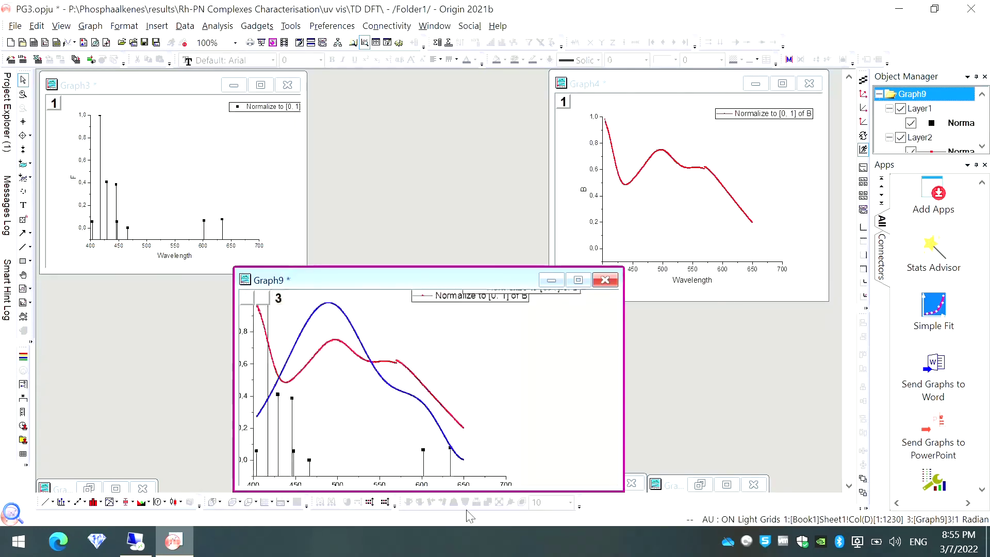
Maximize Graph9 and shrink its plot layer so the Wavelength and B titles appear.
click(587, 282)
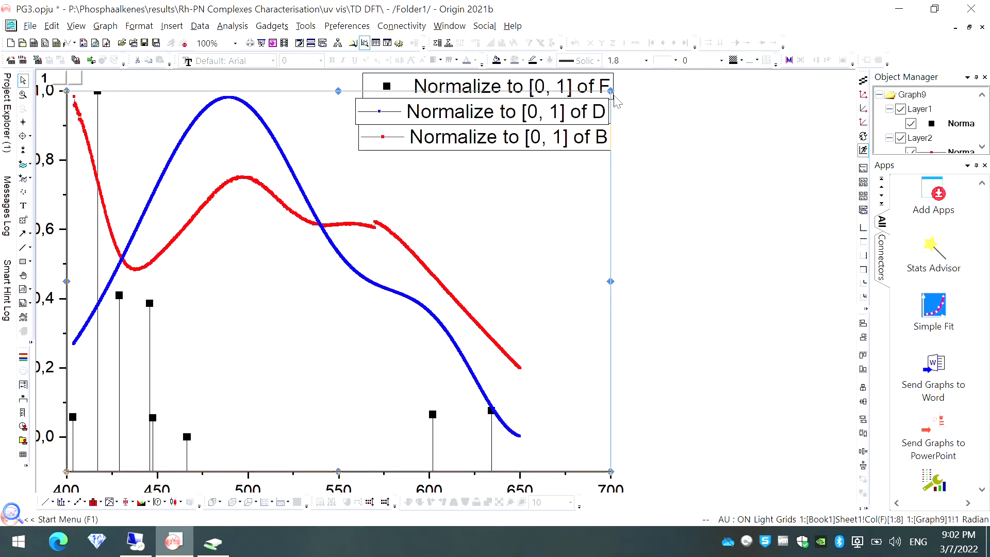
click(612, 96)
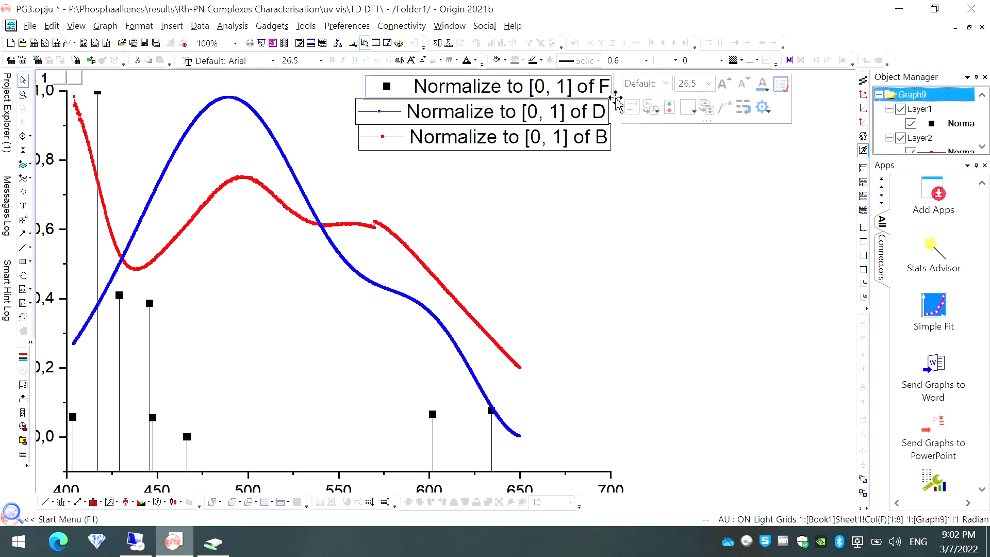
click(556, 286)
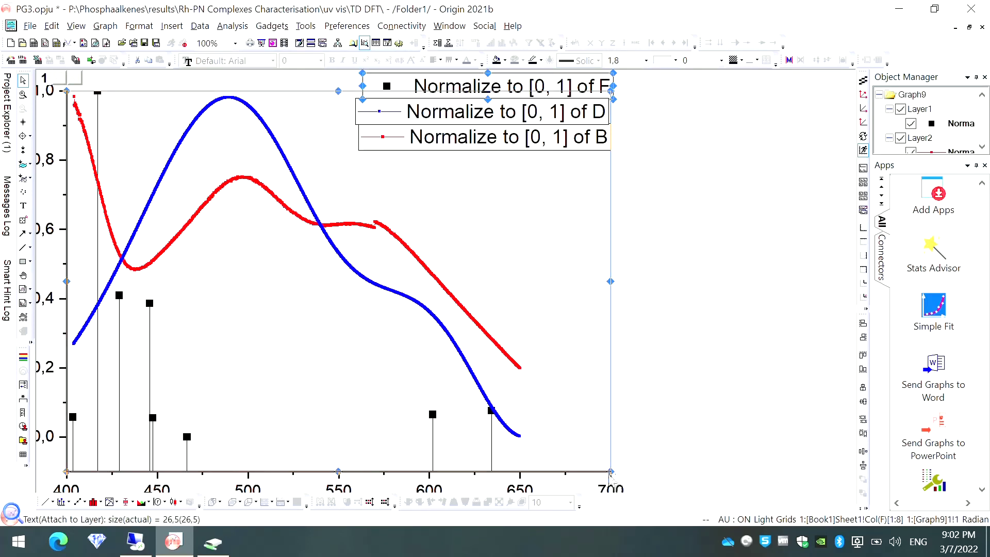
drag(611, 472, 549, 398)
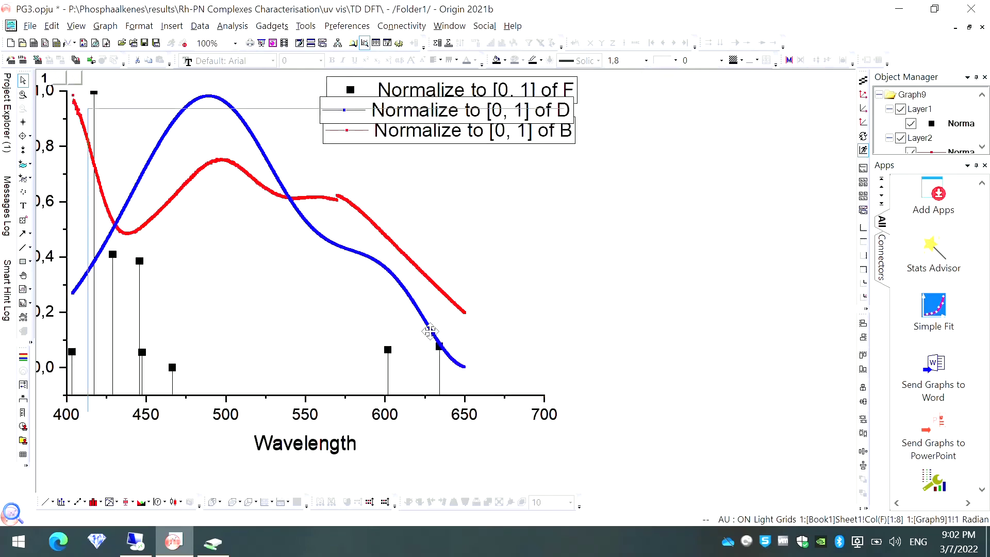
click(679, 326)
click(348, 472)
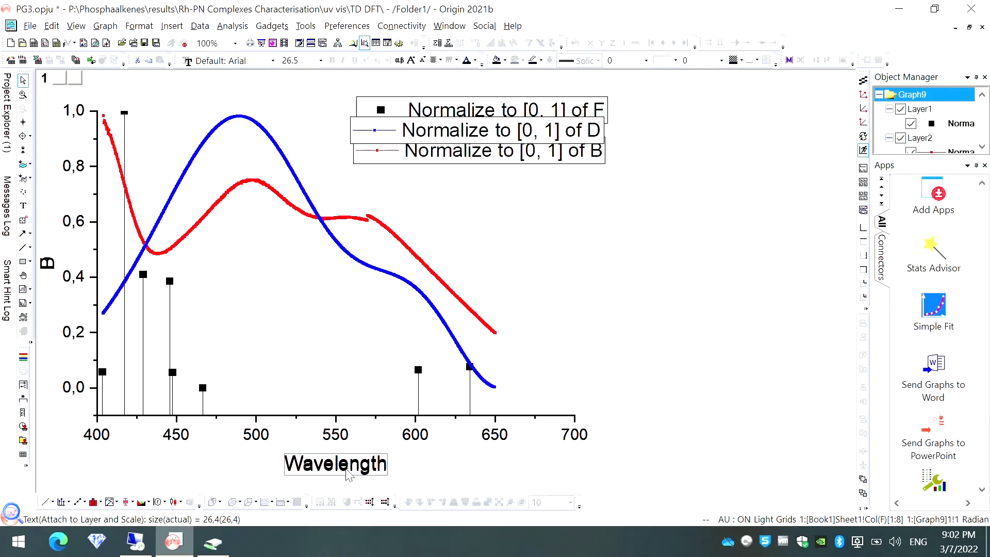
key(Escape)
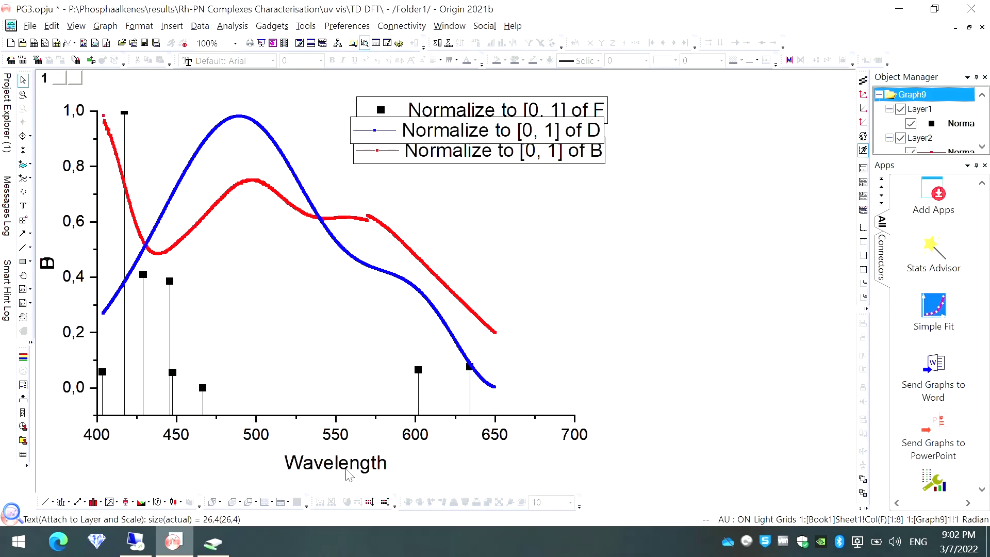
double_click(349, 468)
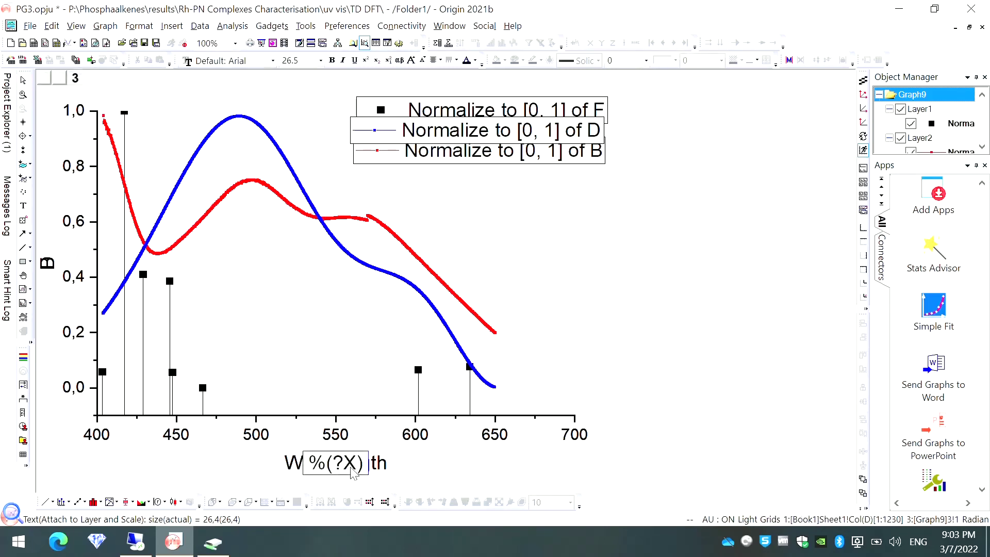
click(431, 471)
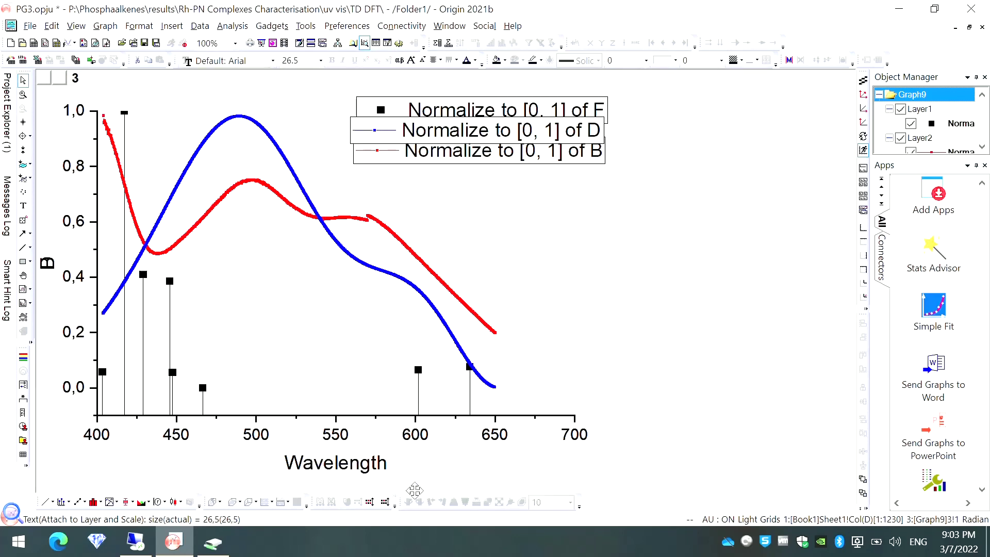
mouse_move(414, 489)
mouse_down()
mouse_move(459, 495)
mouse_move(414, 490)
mouse_up()
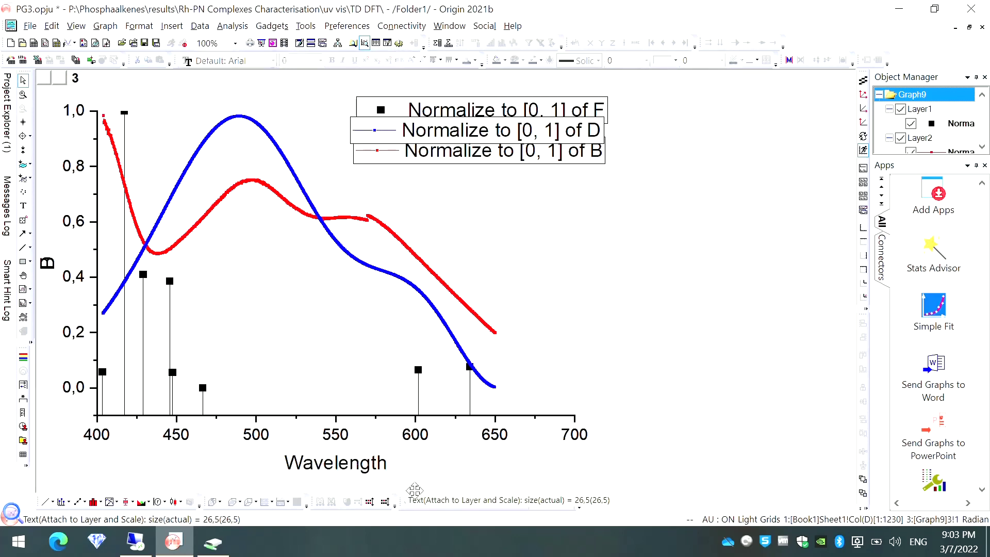
double_click(347, 472)
click(420, 474)
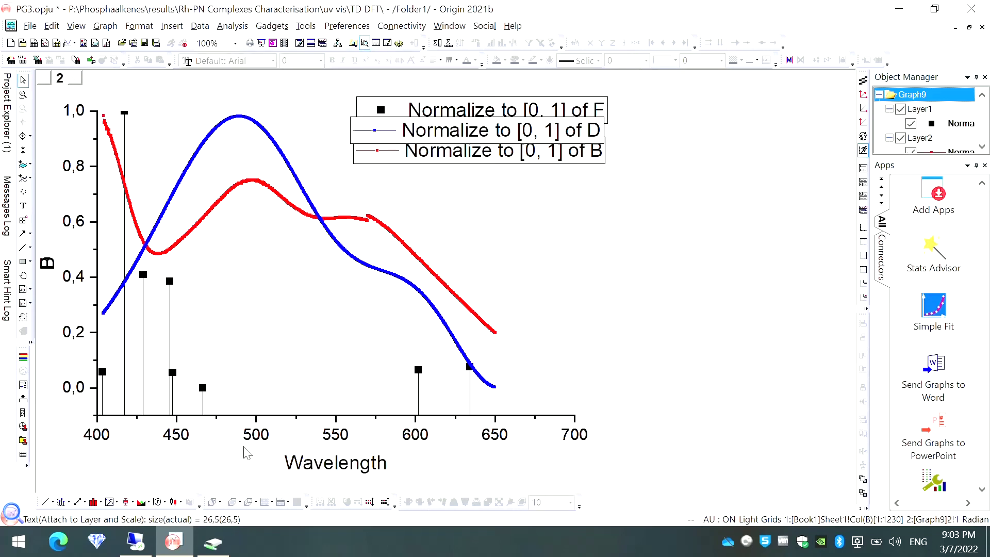
Replace the y-axis title B with 'Abs.', removing the leftover placeholder code.
click(54, 270)
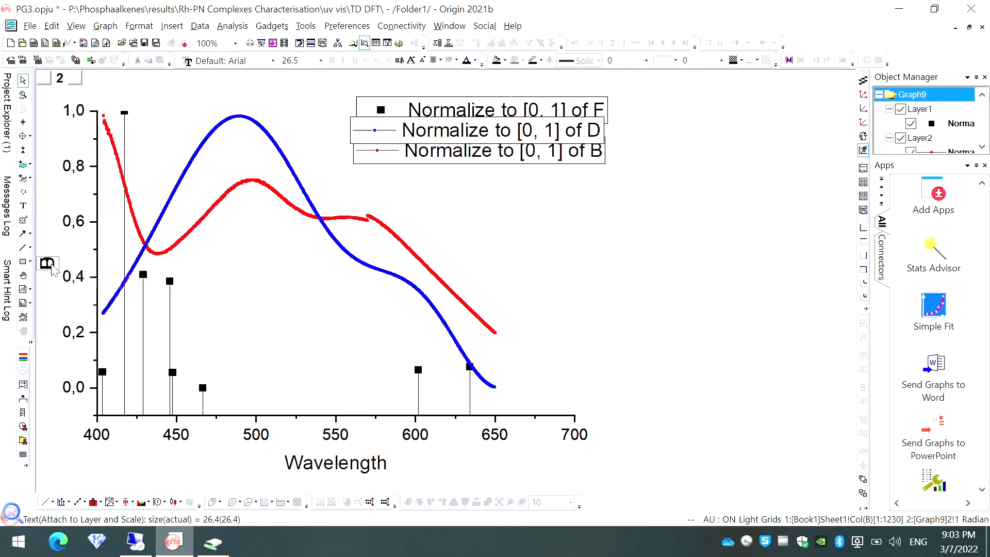
click(54, 270)
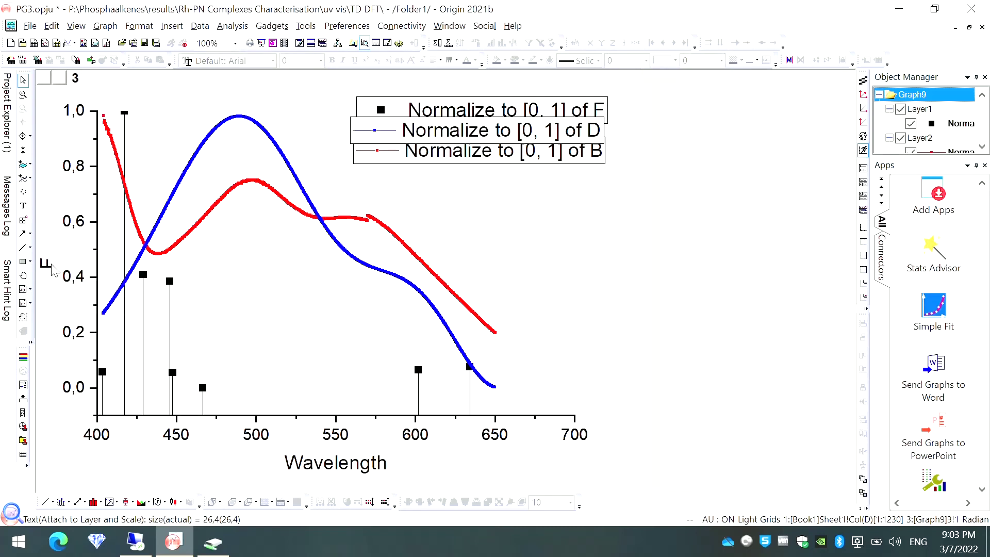
double_click(54, 270)
text(Abs.%(?Y)
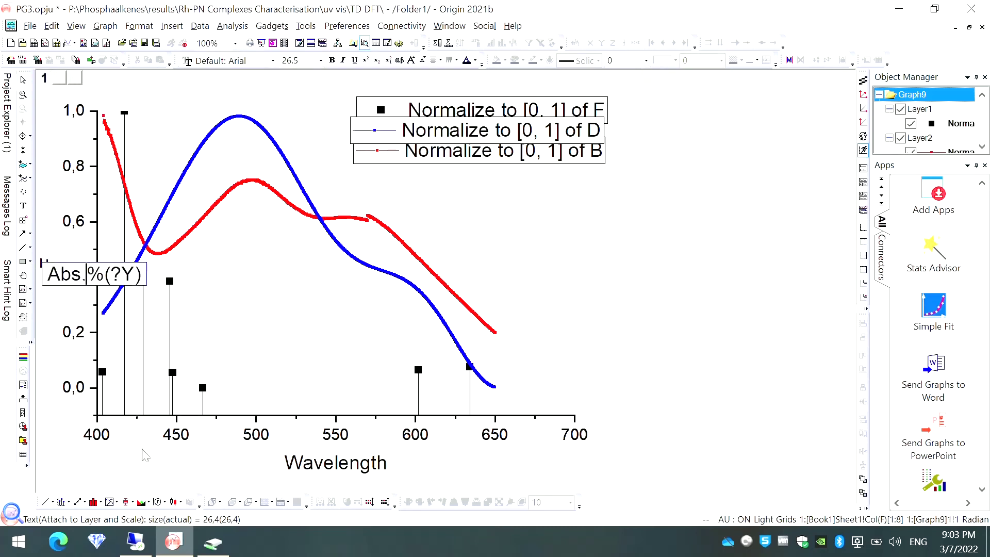
click(143, 452)
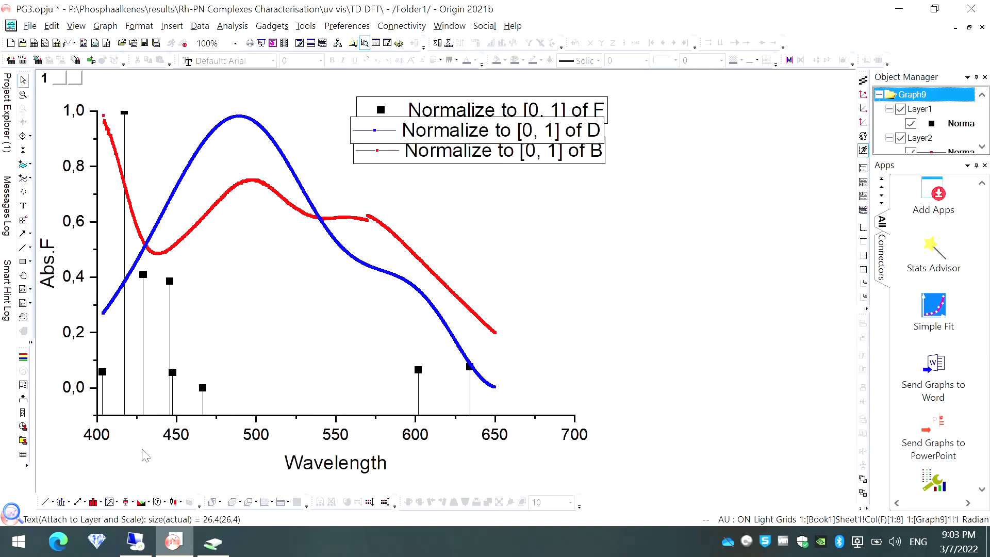
double_click(46, 264)
drag(137, 274, 144, 278)
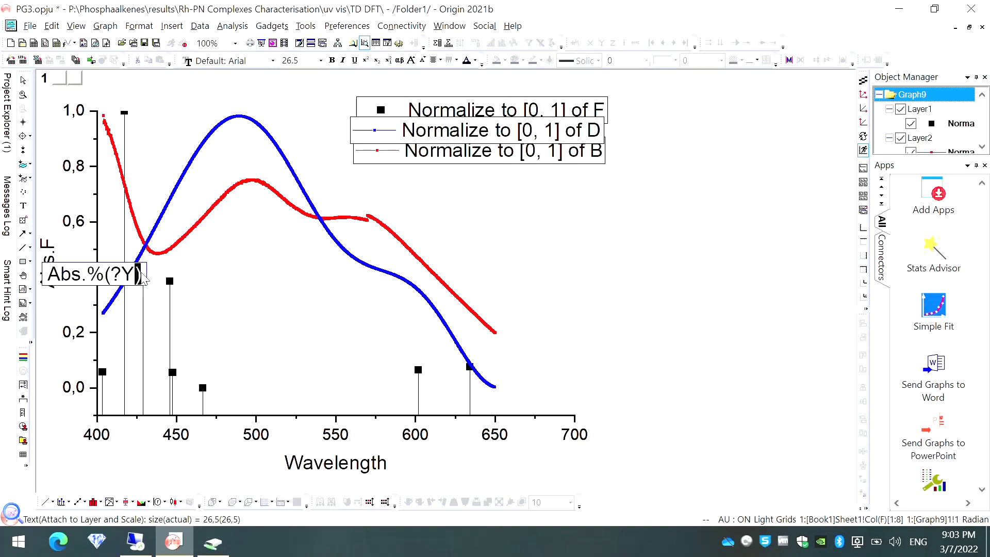
key(BackSpace)
key(BackSpace)
key(BackSpace)
key(BackSpace)
key(BackSpace)
key(BackSpace)
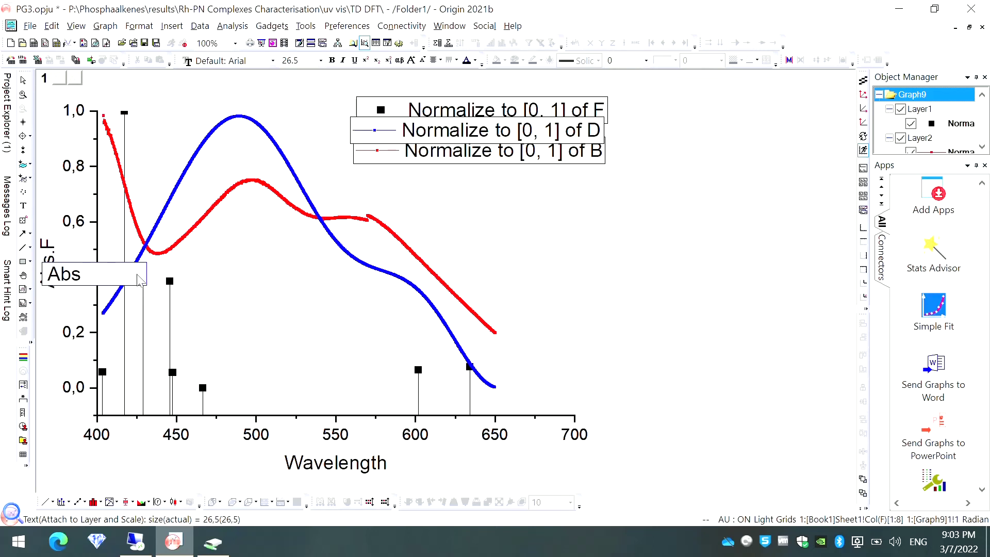
text(.)
click(167, 462)
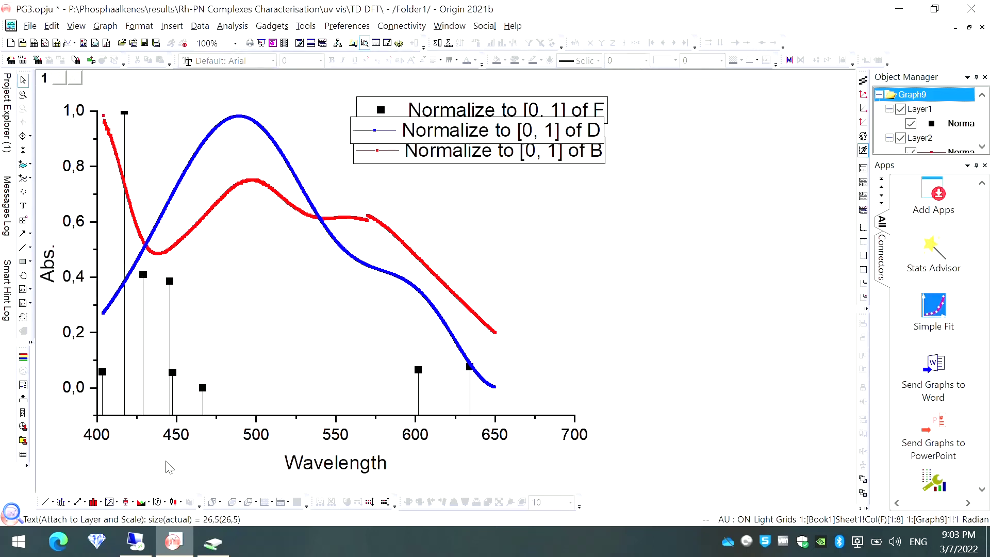
Rename the bottom and middle legend entries to 'Complex 1' and 'Complex 2'.
click(511, 136)
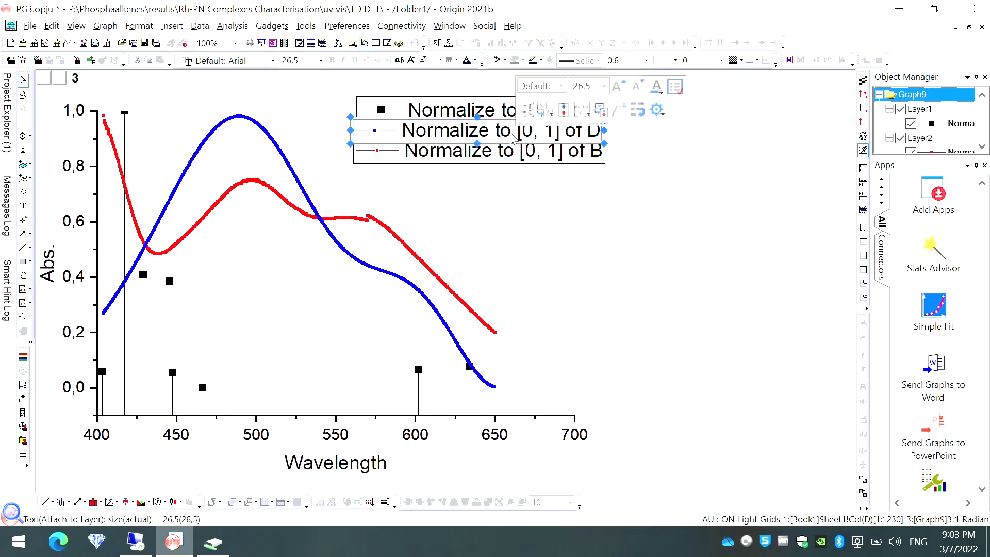
click(528, 149)
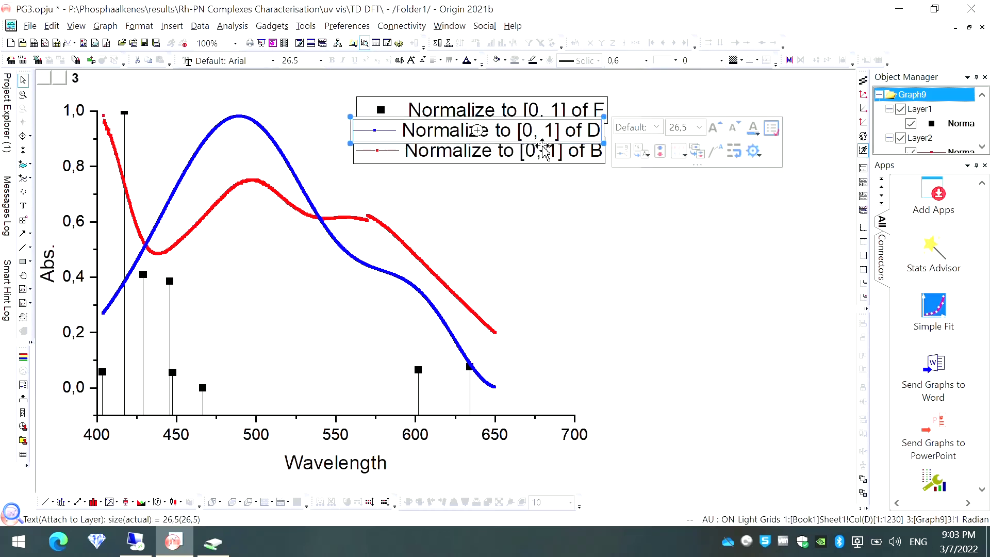
double_click(566, 158)
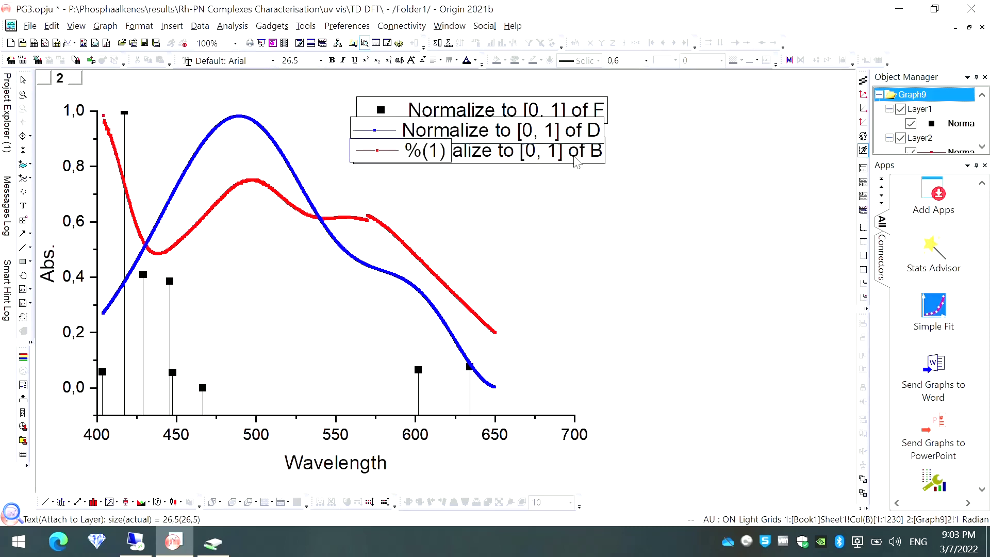
key(BackSpace)
key(BackSpace)
key(BackSpace)
key(BackSpace)
text(Complex 1)
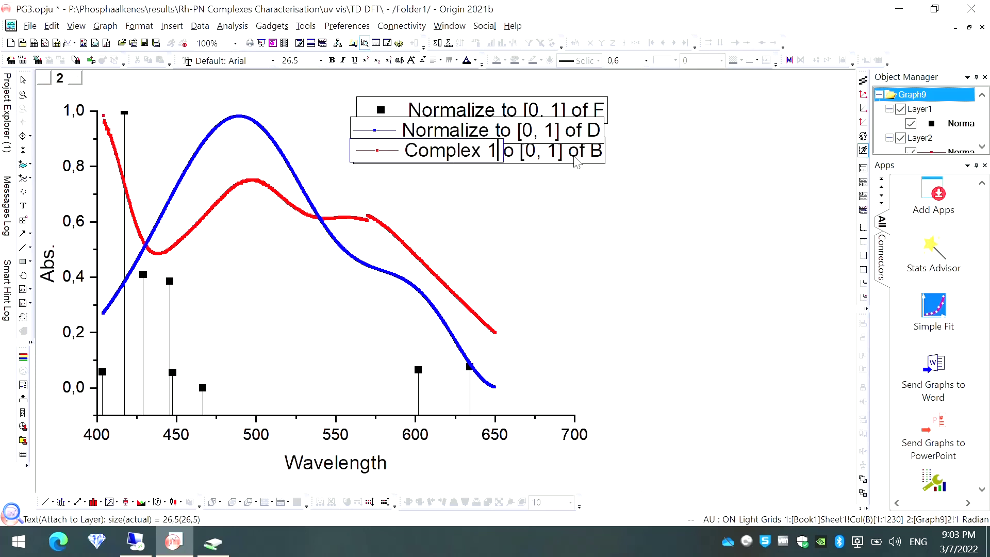
click(528, 133)
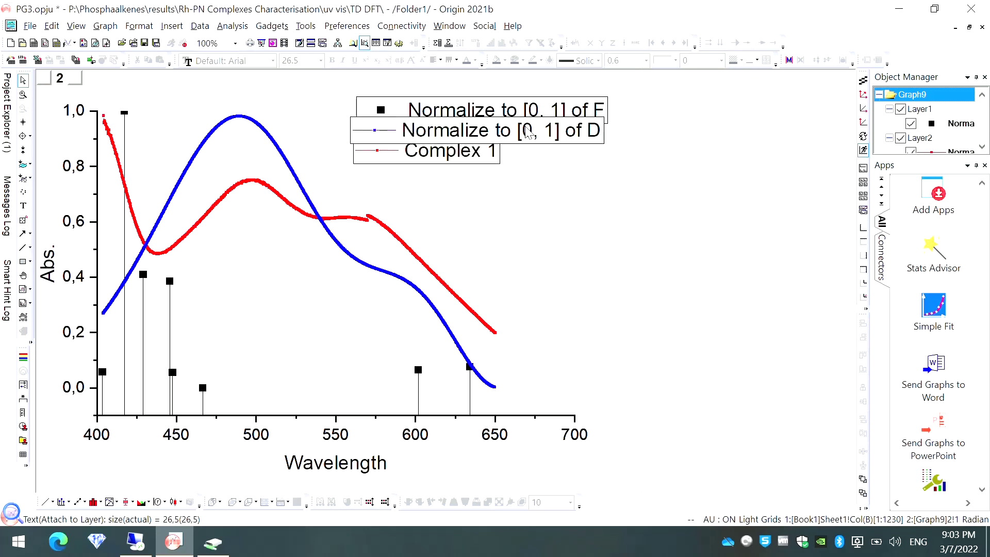
double_click(528, 133)
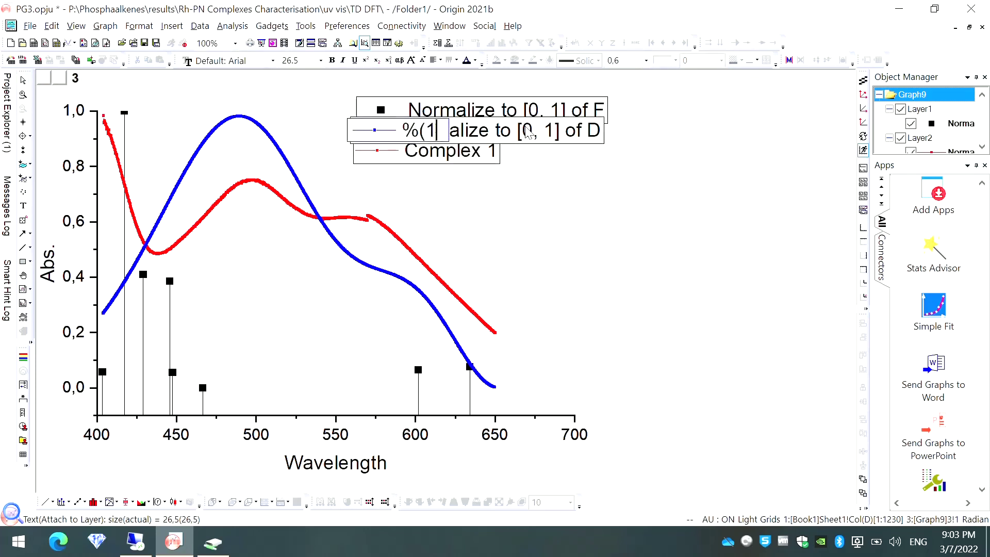
key(BackSpace)
key(BackSpace)
key(BackSpace)
key(BackSpace)
text(Complex 2)
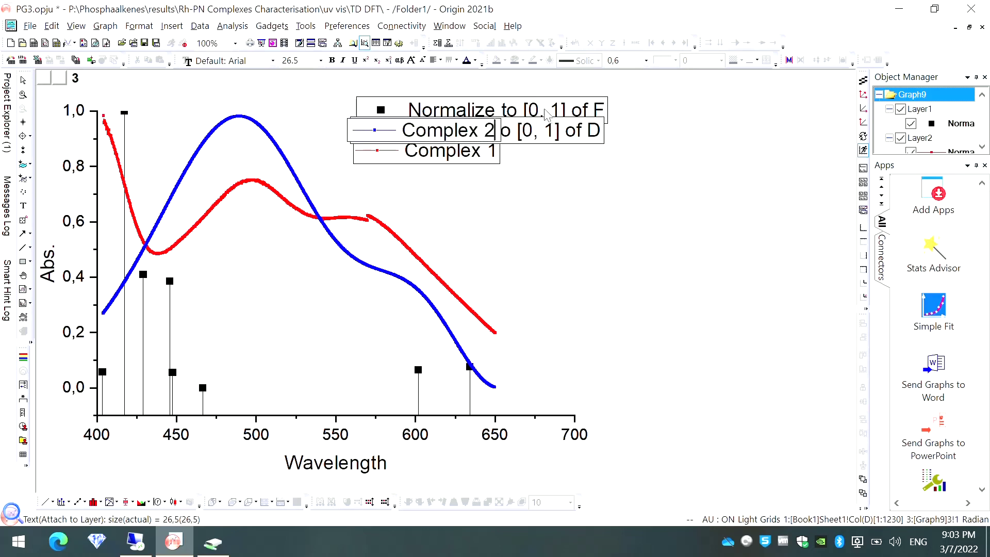
click(546, 115)
Rename the top legend entry to 'complex 3' and nudge it slightly up-left.
double_click(547, 115)
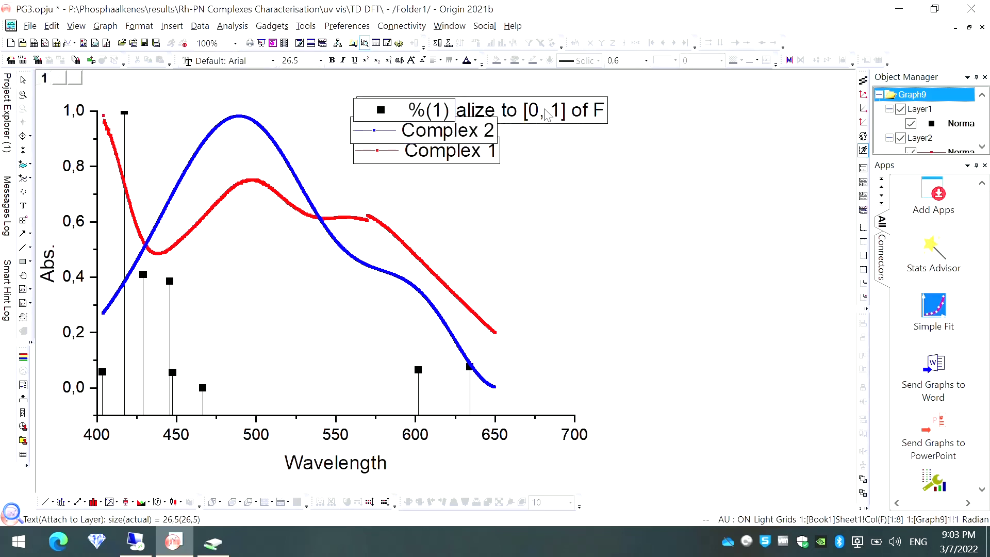
key(BackSpace)
key(BackSpace)
key(BackSpace)
key(BackSpace)
text(cople)
key(BackSpace)
key(BackSpace)
key(BackSpace)
text(mplex 3)
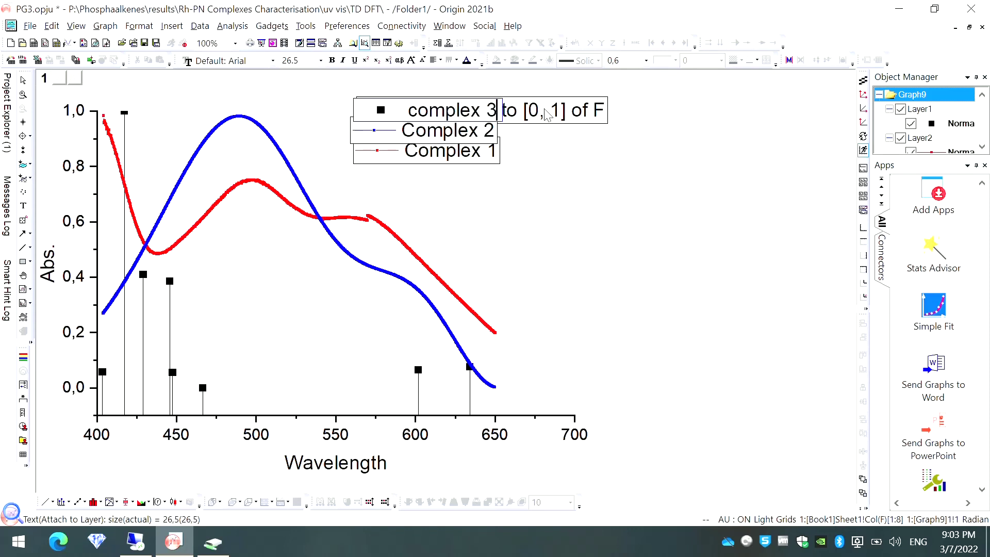
click(505, 182)
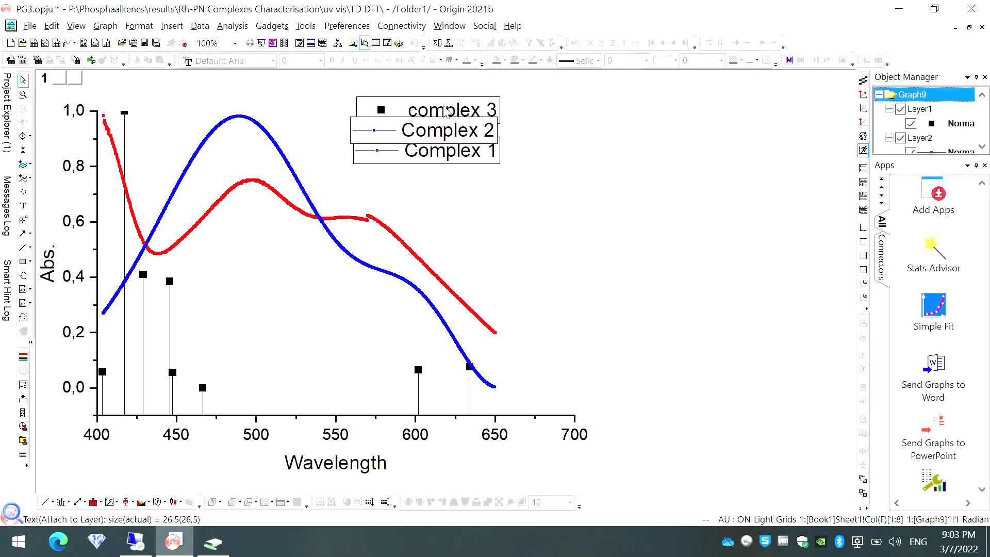
drag(453, 115, 446, 110)
Nudge the Complex 1 legend entry down and thicken its red line sample two increments.
drag(440, 161, 442, 174)
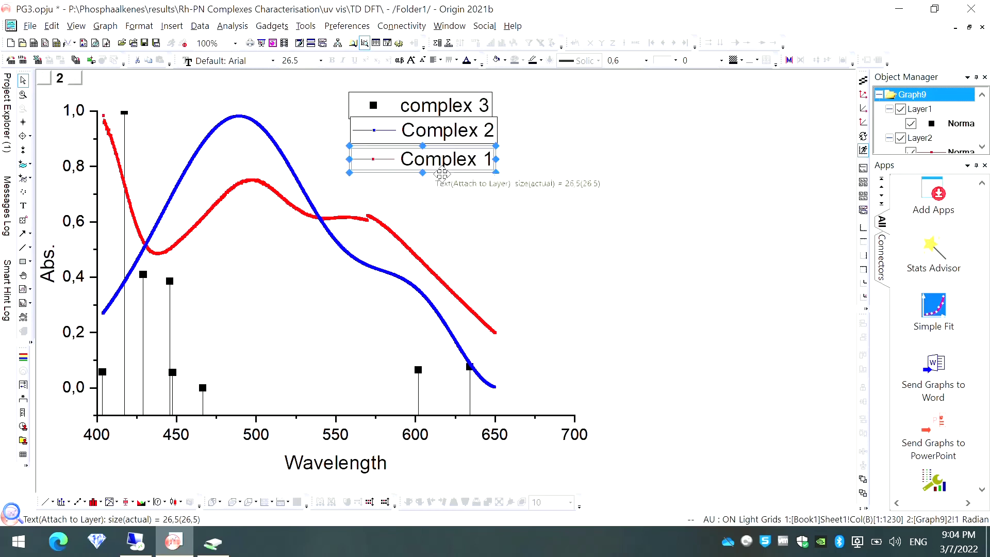
click(536, 142)
click(382, 159)
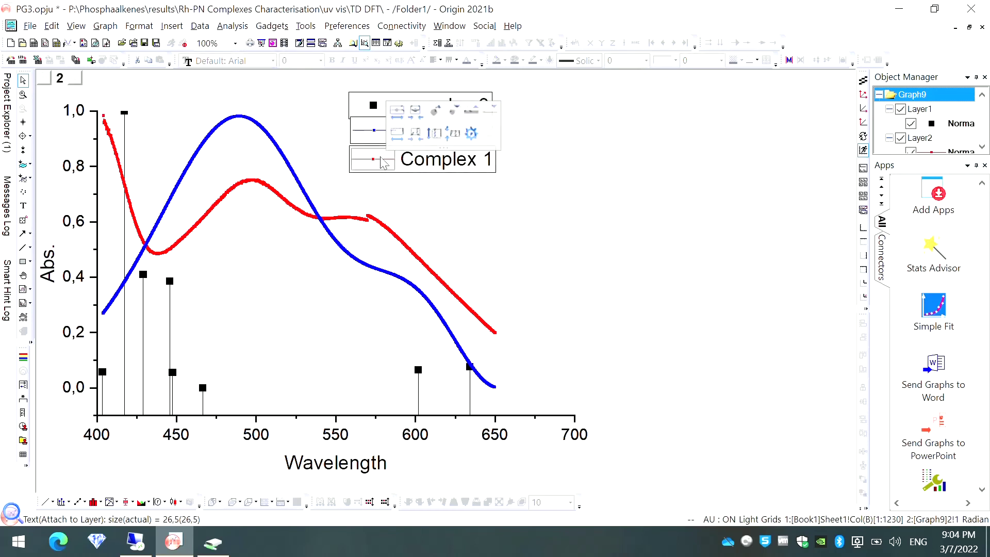
click(471, 111)
click(472, 112)
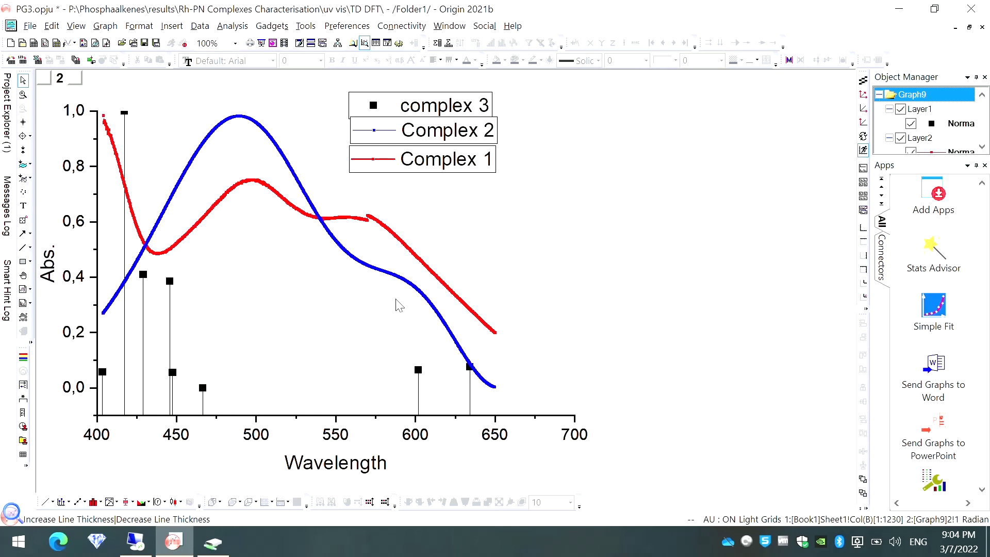
Export Graph9 as a PNG image, saving it as Graph9.png.
click(29, 26)
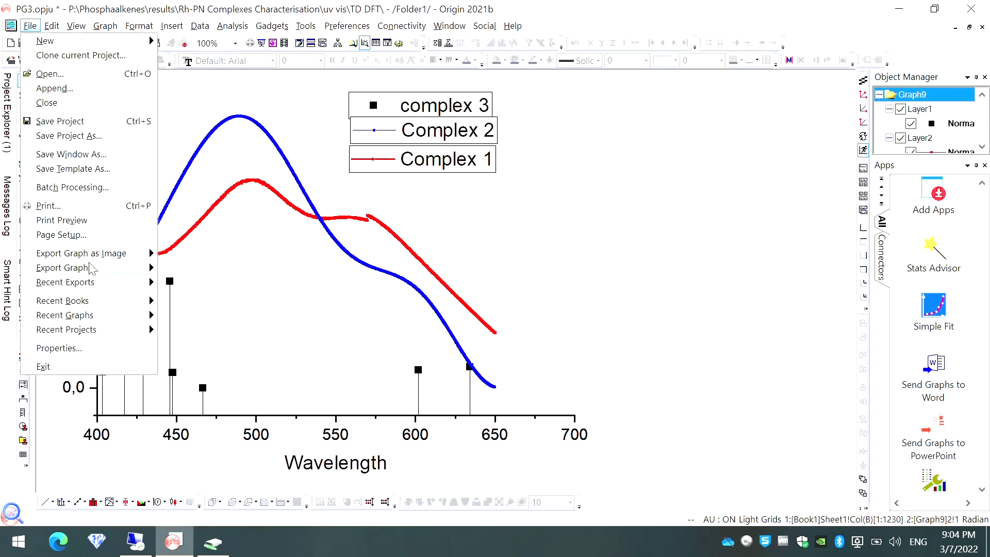
mouse_move(117, 256)
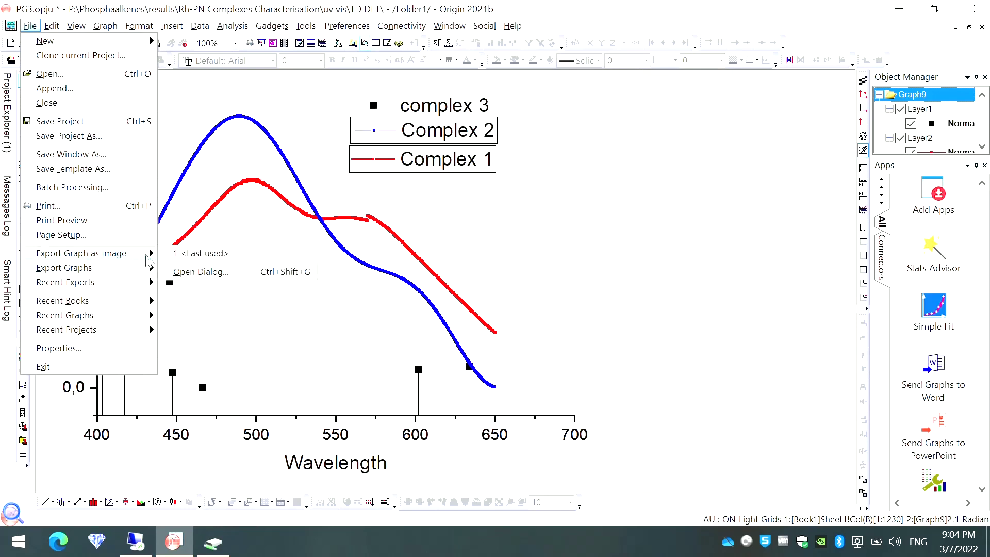
click(198, 274)
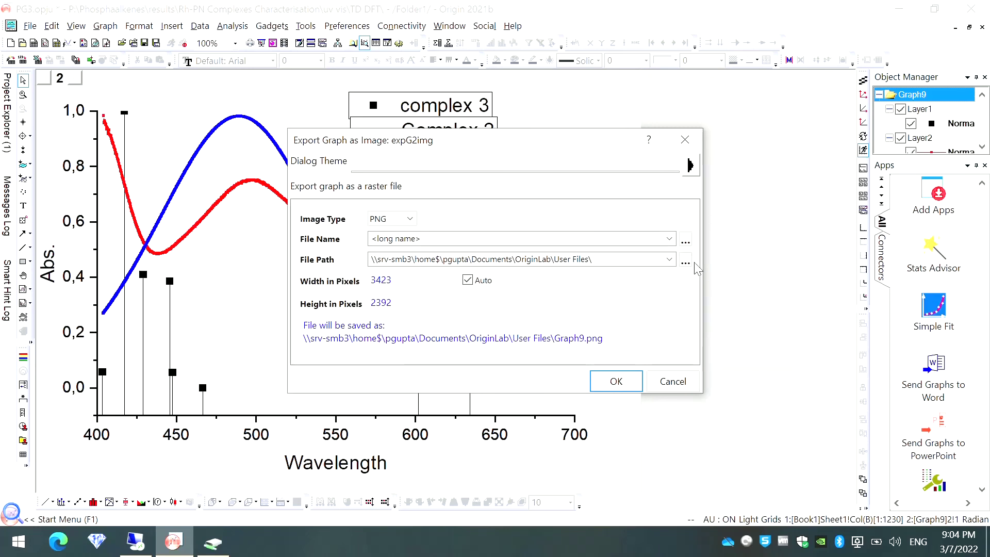
click(623, 382)
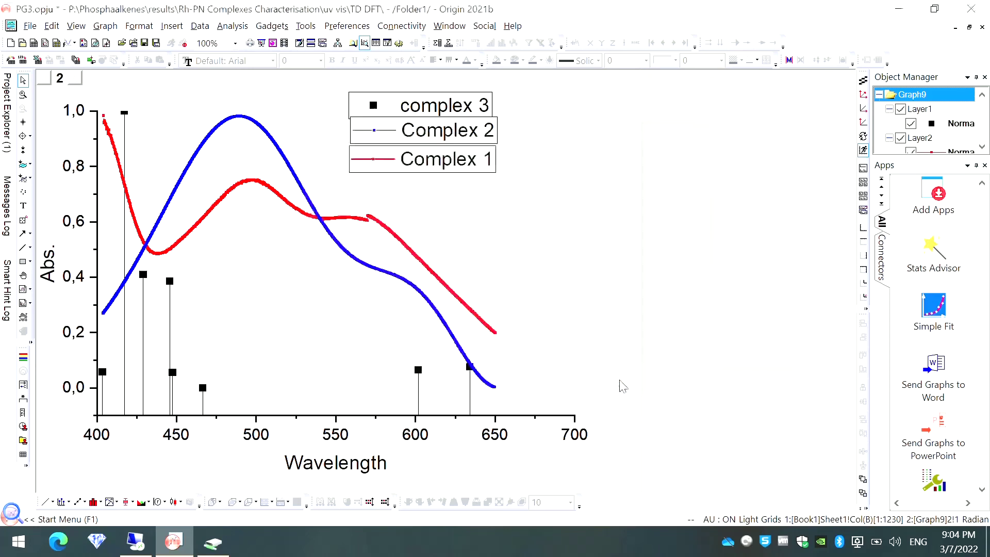